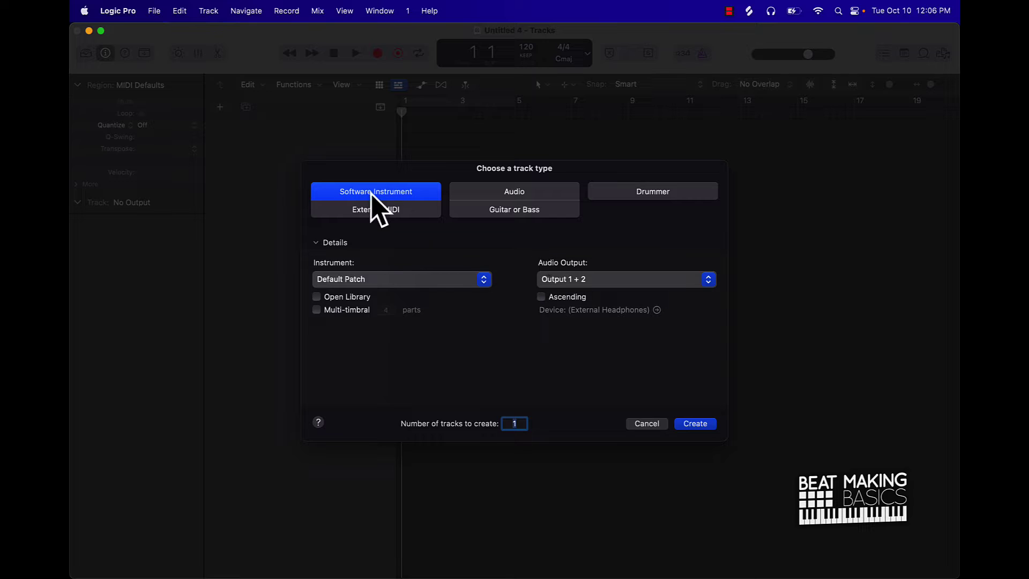
- Create a stereo Drum Synth software instrument track, which becomes Heavy Kick
left_click(390, 280)
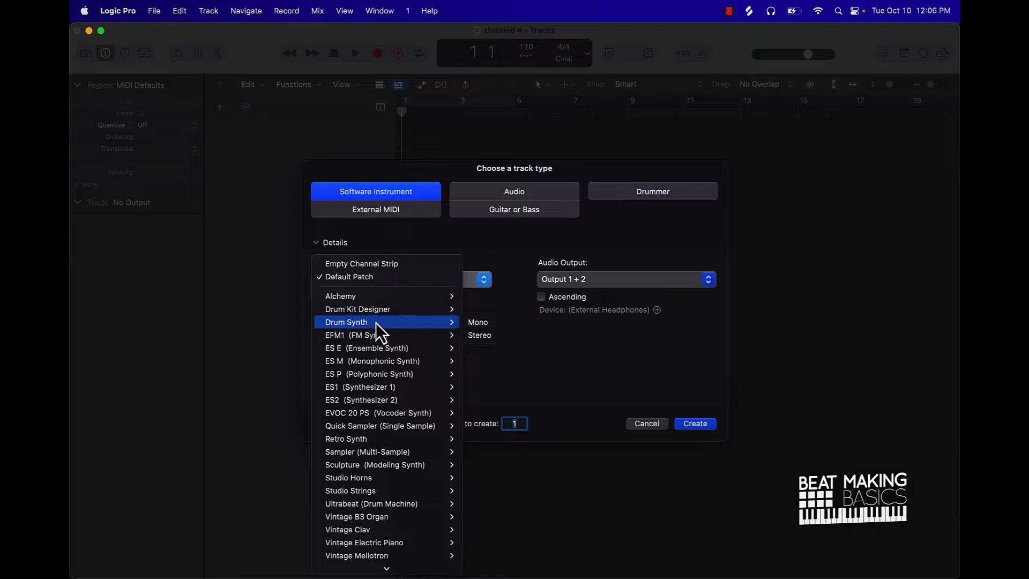
left_click(483, 339)
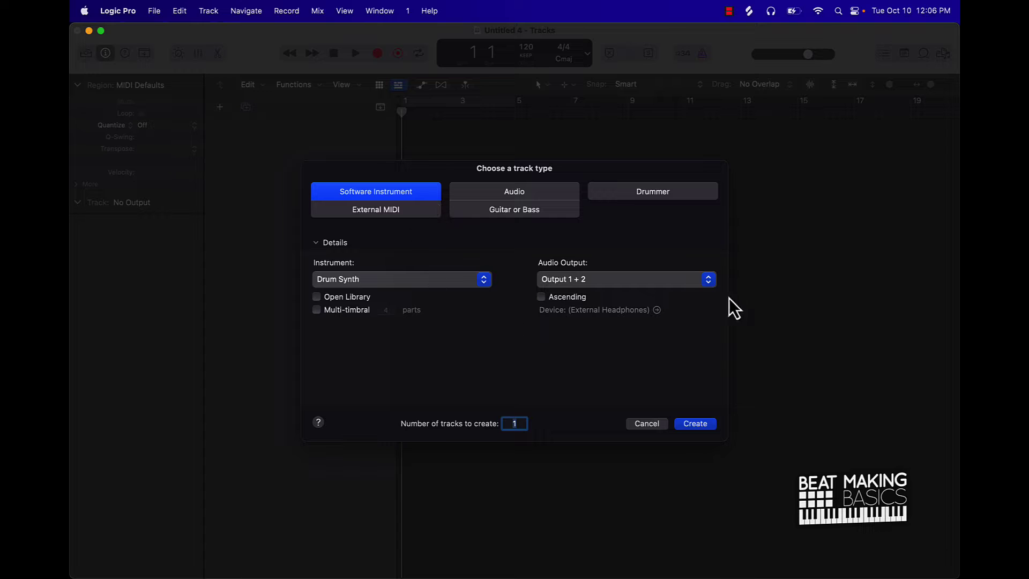
left_click(696, 424)
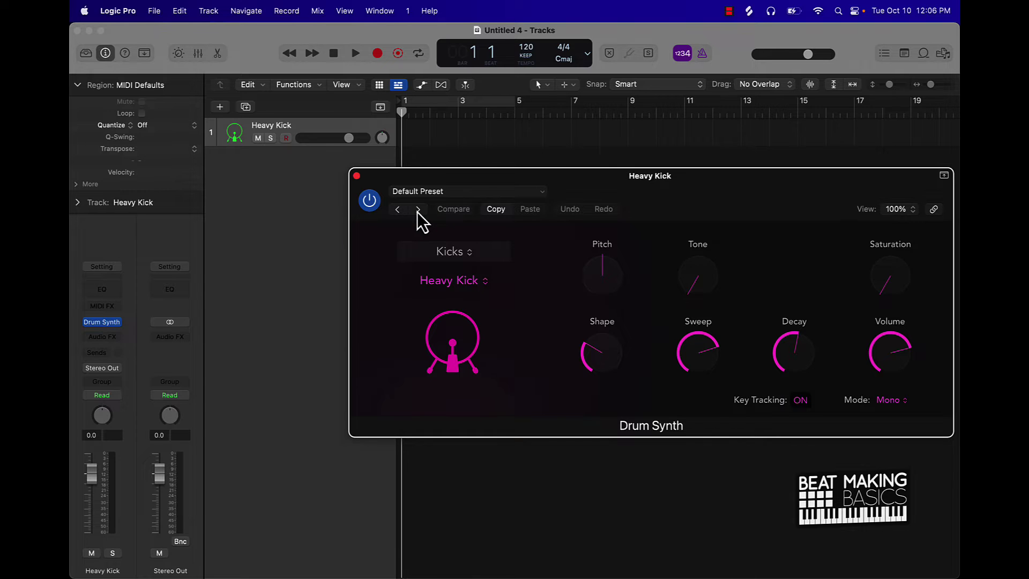
- Show Musical Typing as a widened piano keyboard placed above the Drum Synth window
key("super+k")
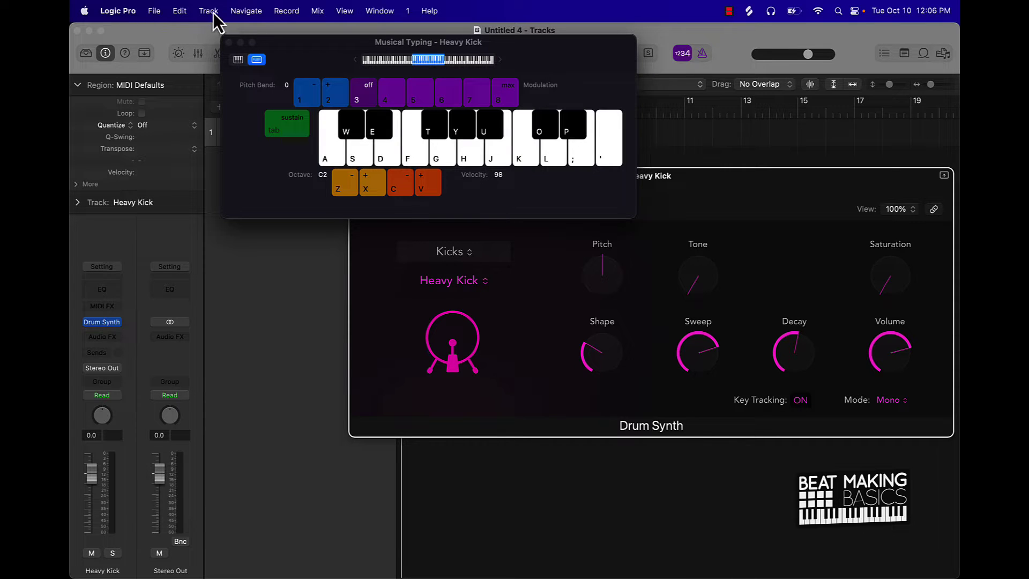
left_click(238, 59)
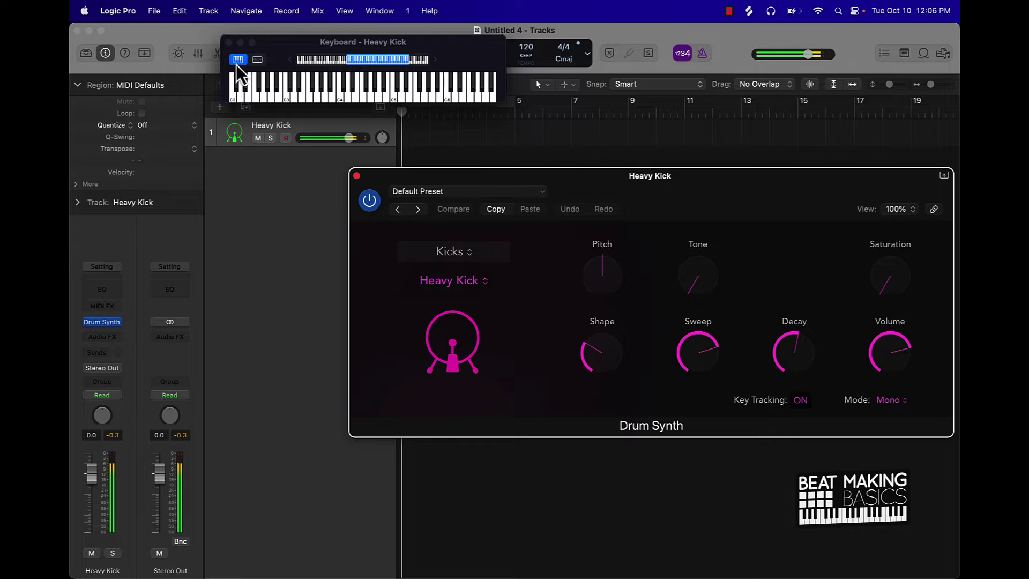
left_click_drag(220, 100, 75, 96)
left_click_drag(401, 54, 810, 117)
left_click_drag(677, 188, 659, 211)
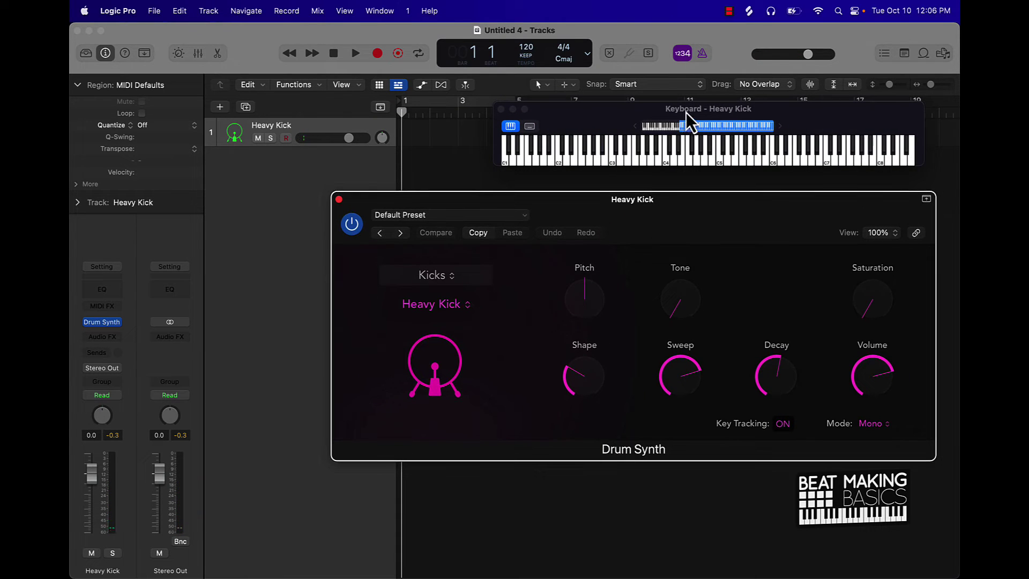
left_click_drag(683, 114, 677, 137)
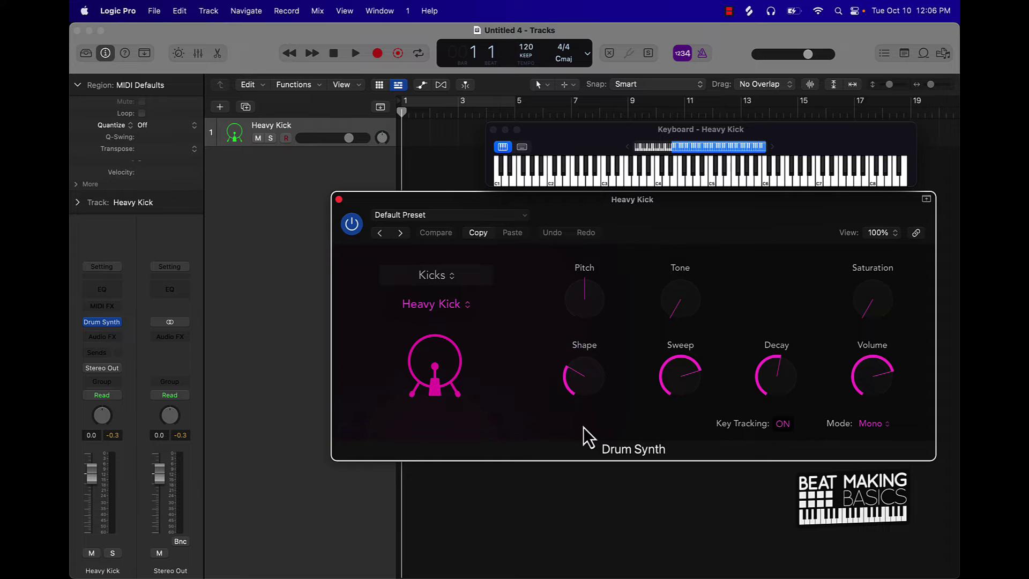
- Raise the kick's Volume near maximum and its Saturation to about a quarter
mouse_move(608, 305)
mouse_move(851, 377)
left_click_drag(877, 294, 871, 249)
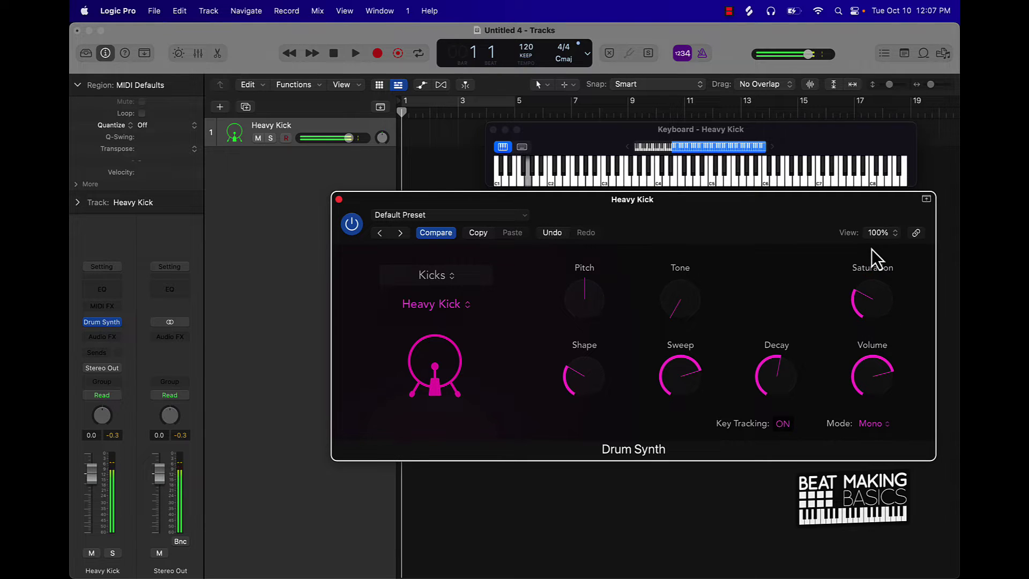
key("super+z")
mouse_move(885, 386)
left_click_drag(885, 387, 880, 363)
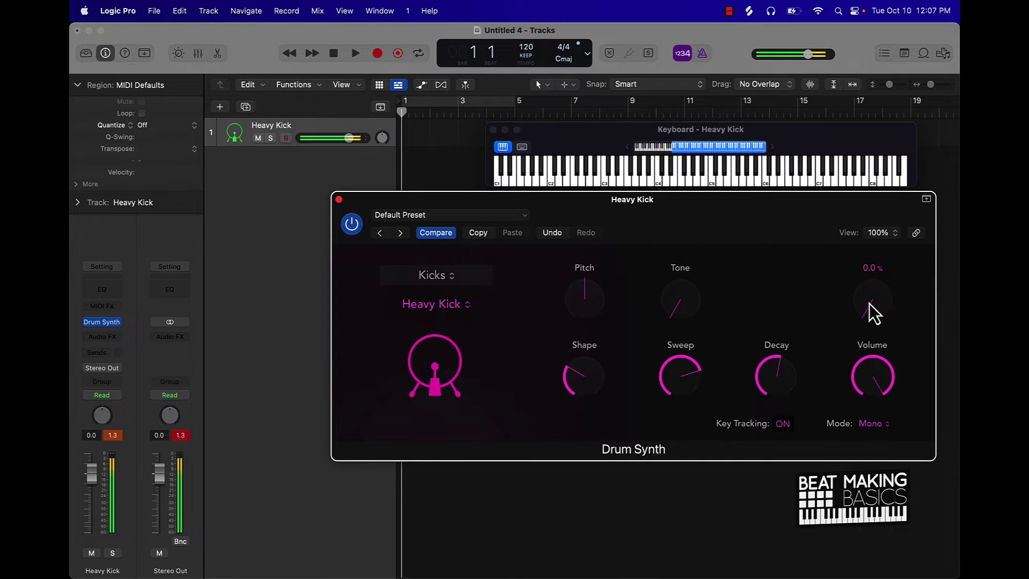
left_click_drag(871, 314, 868, 258)
- Set the Drum Synth Mode to Gate
left_click(878, 427)
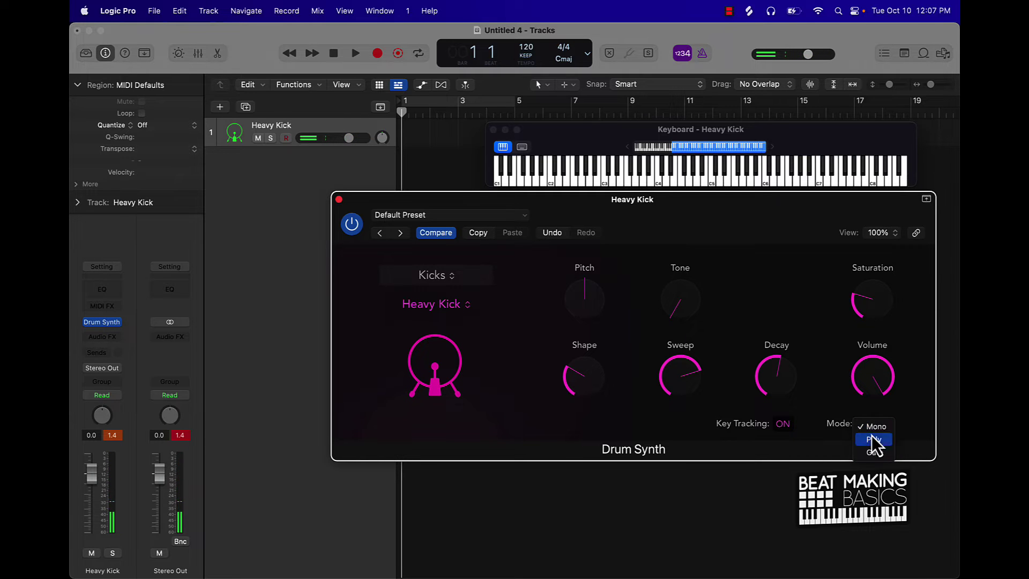
left_click(873, 445)
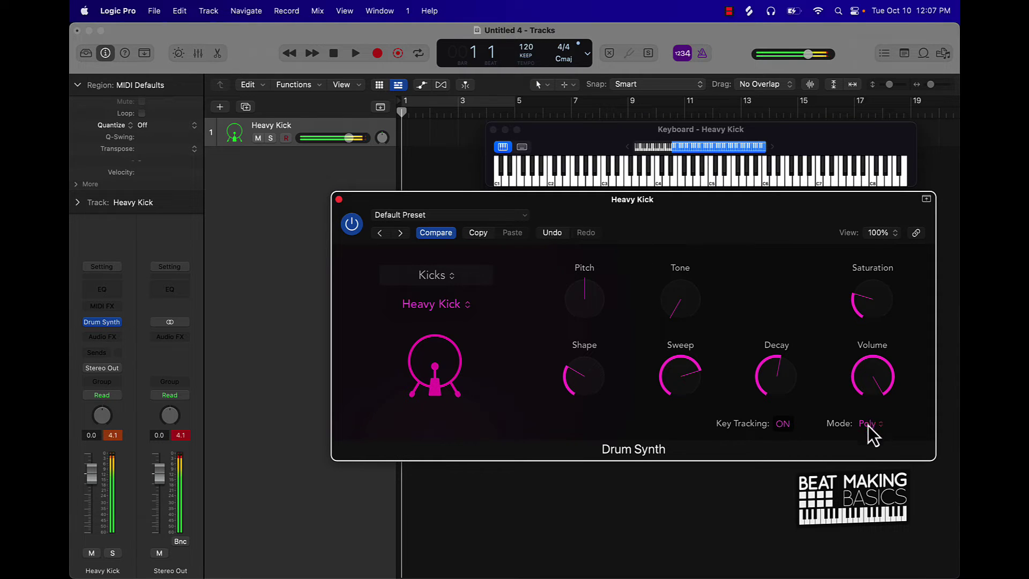
left_click(869, 428)
left_click(872, 439)
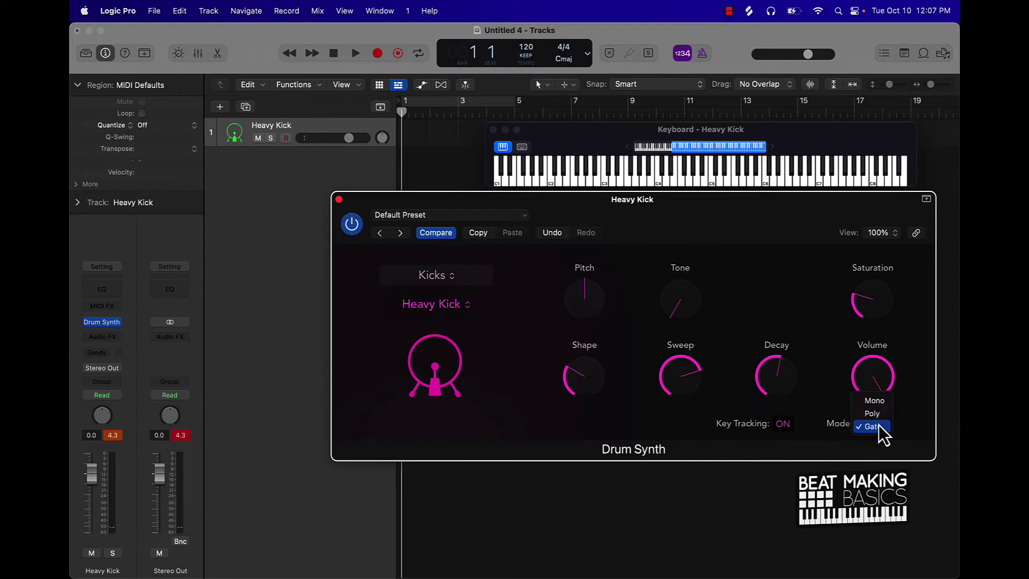
- Return Mode to Mono and set the kick's Decay to about 68%
key("Escape")
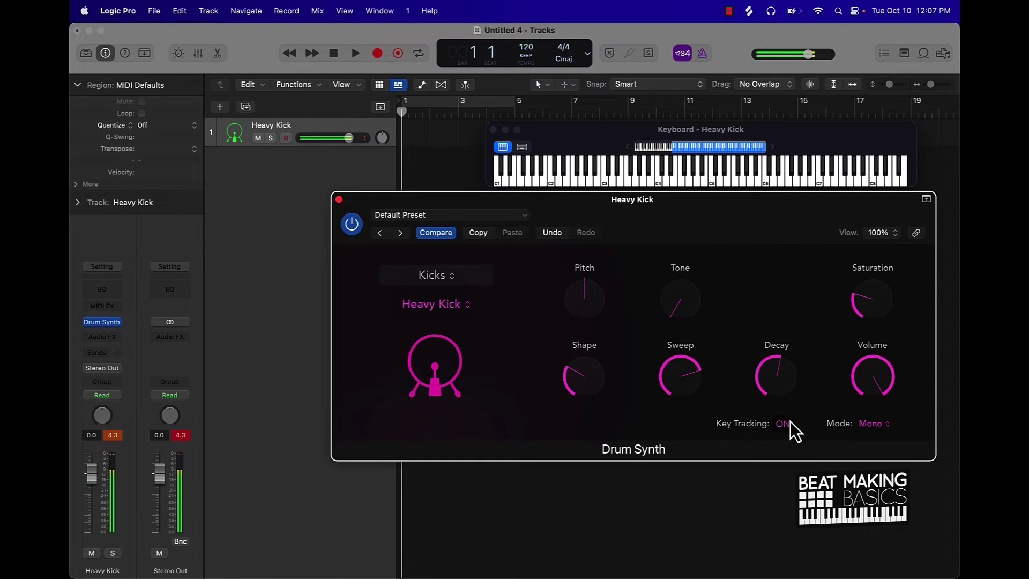
left_click_drag(779, 368, 795, 307)
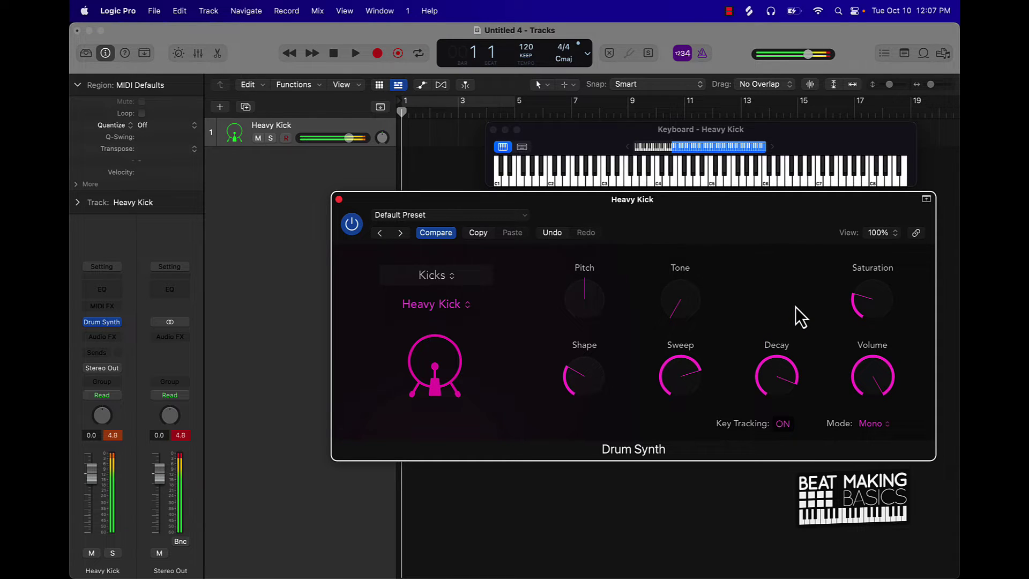
left_click_drag(777, 365, 774, 485)
left_click_drag(770, 359, 764, 436)
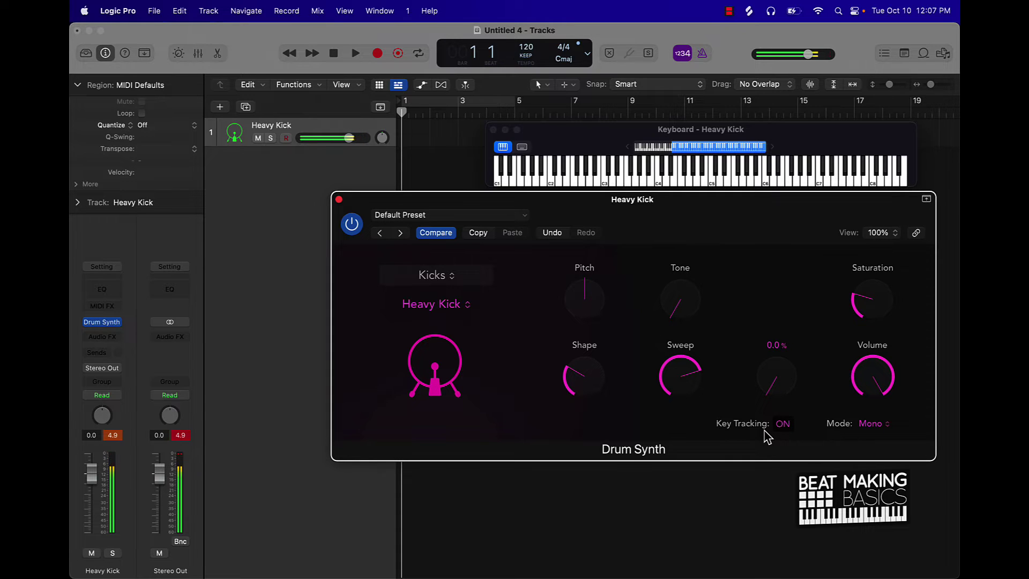
mouse_move(764, 430)
left_mouse_down()
mouse_move(761, 414)
mouse_move(764, 429)
left_mouse_up()
mouse_move(764, 391)
left_click_drag(766, 394, 754, 274)
mouse_move(770, 386)
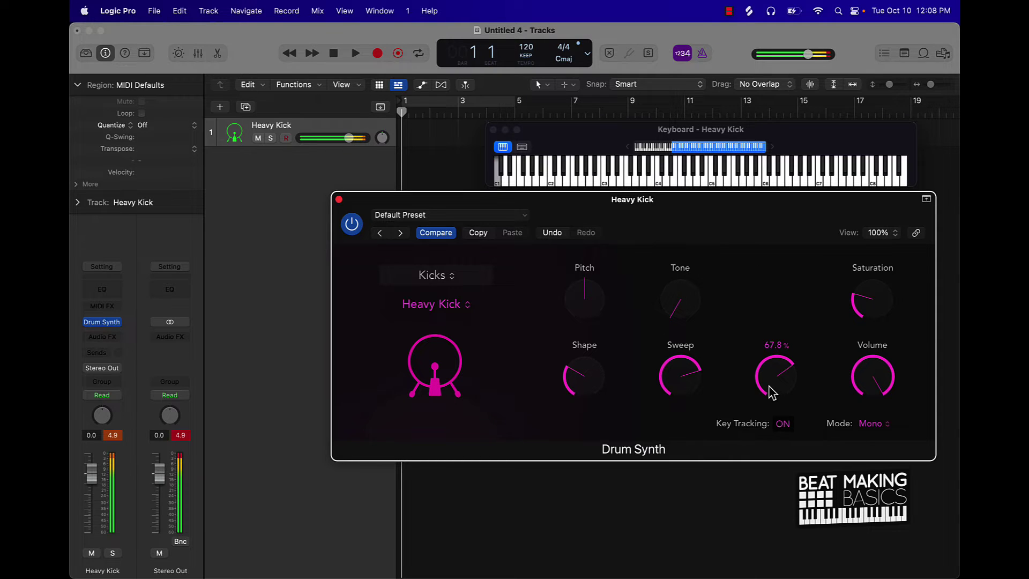
- Lower Sweep to about 30% and Shape to about 9%
mouse_move(883, 397)
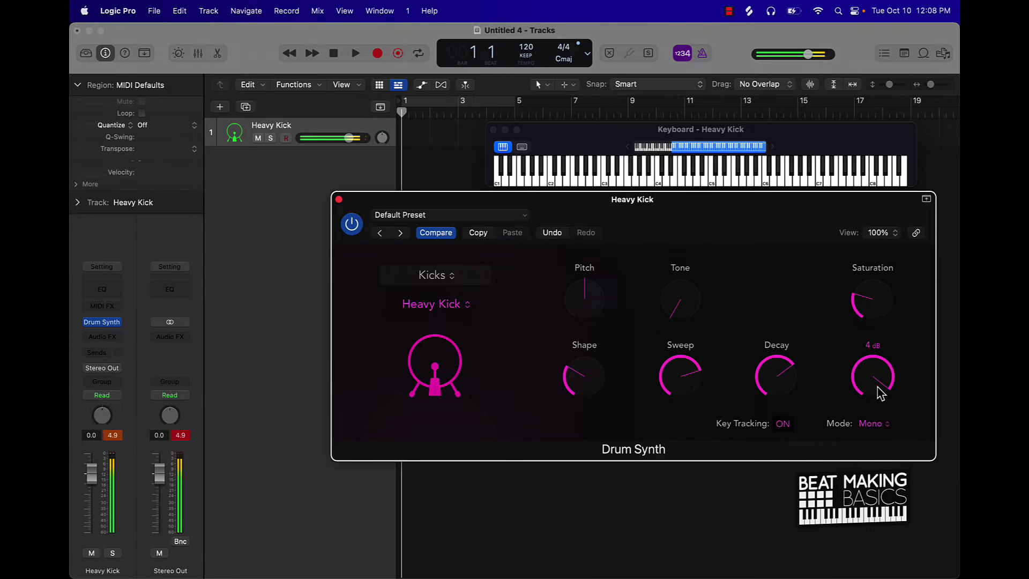
left_click_drag(701, 381, 684, 448)
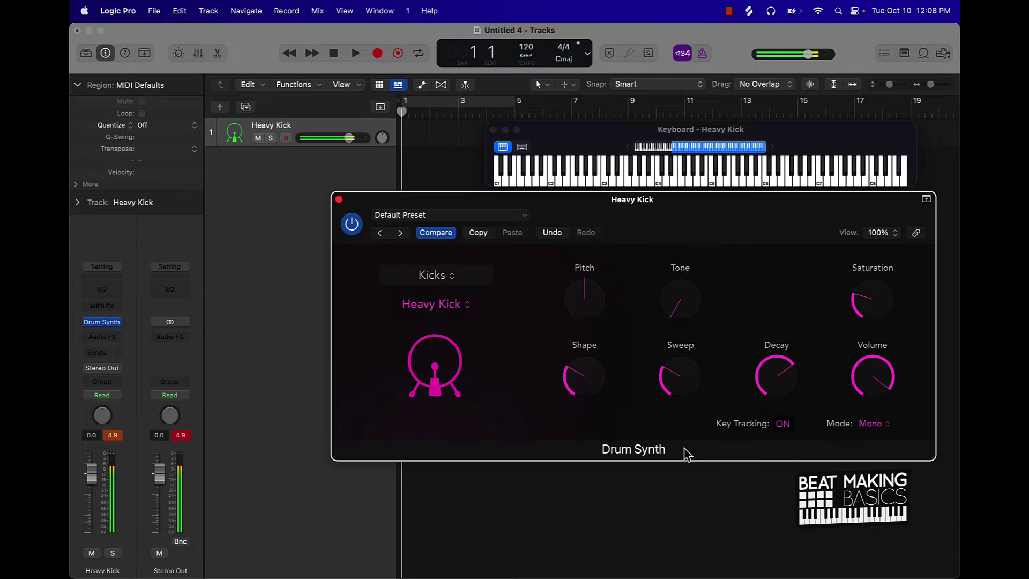
left_click_drag(586, 376, 571, 410)
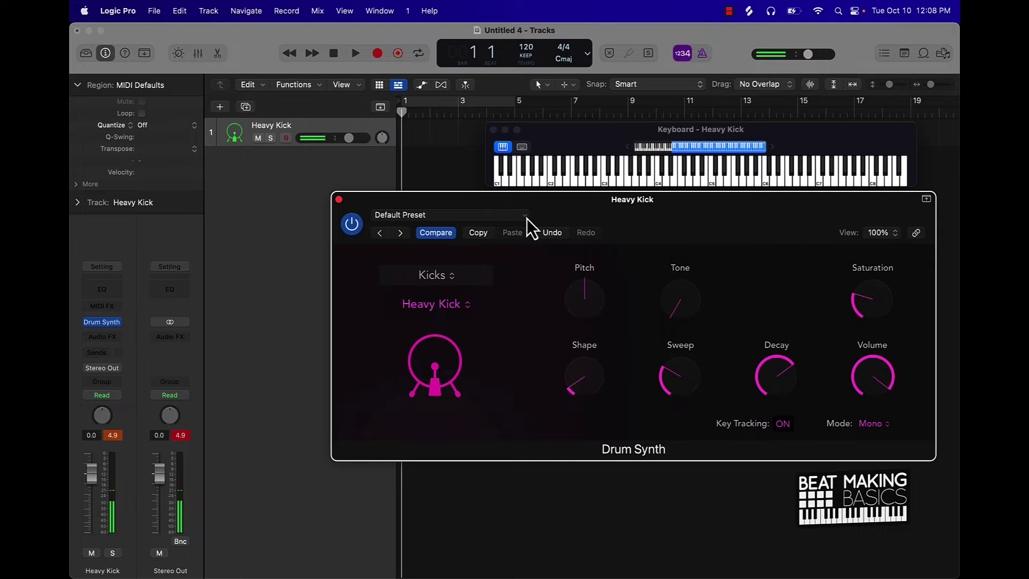
- Save the current Drum Synth kick settings as the preset 'j 808'
left_click(429, 216)
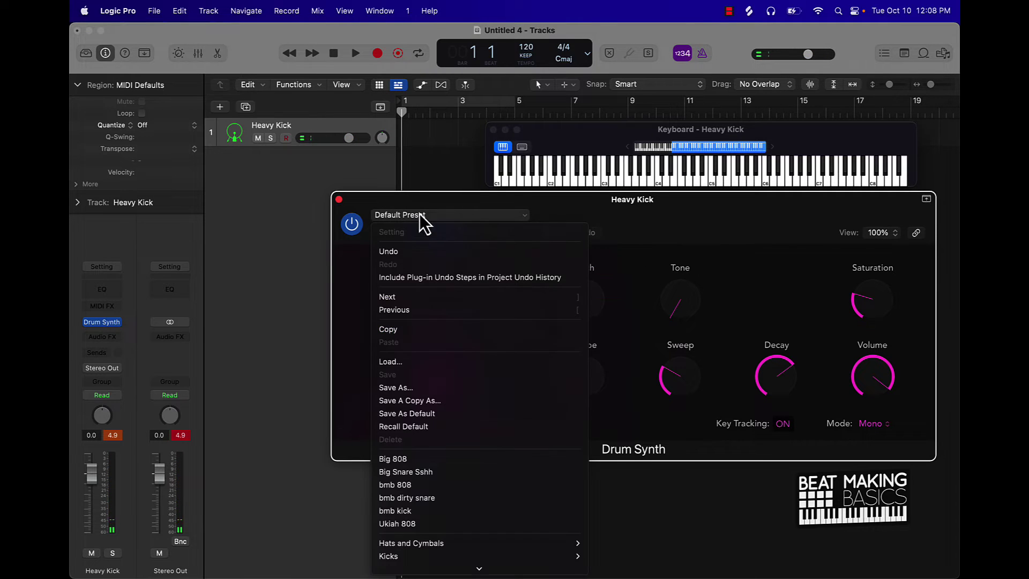
left_click(423, 388)
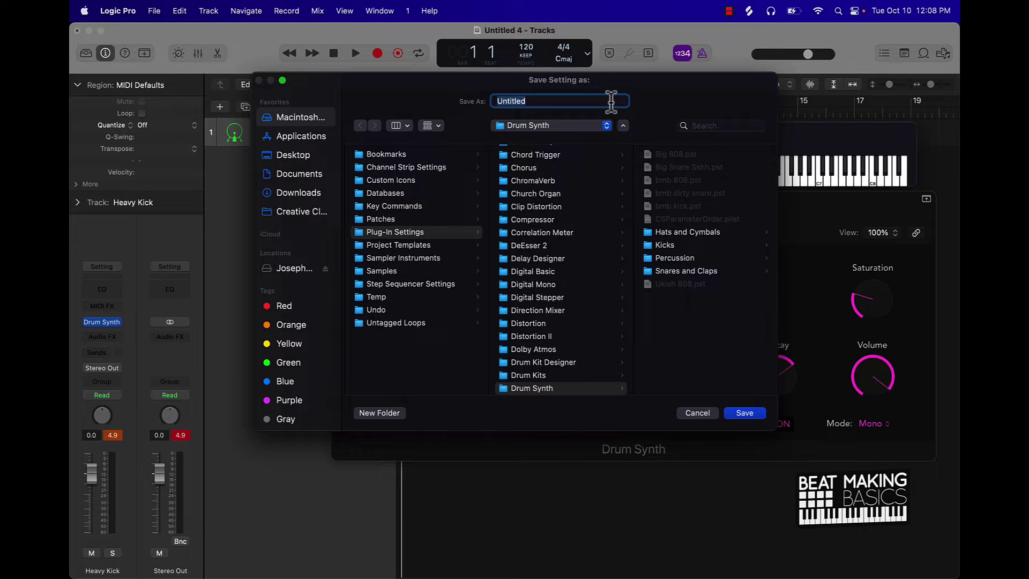
key("BackSpace")
type("j 808")
key("Return")
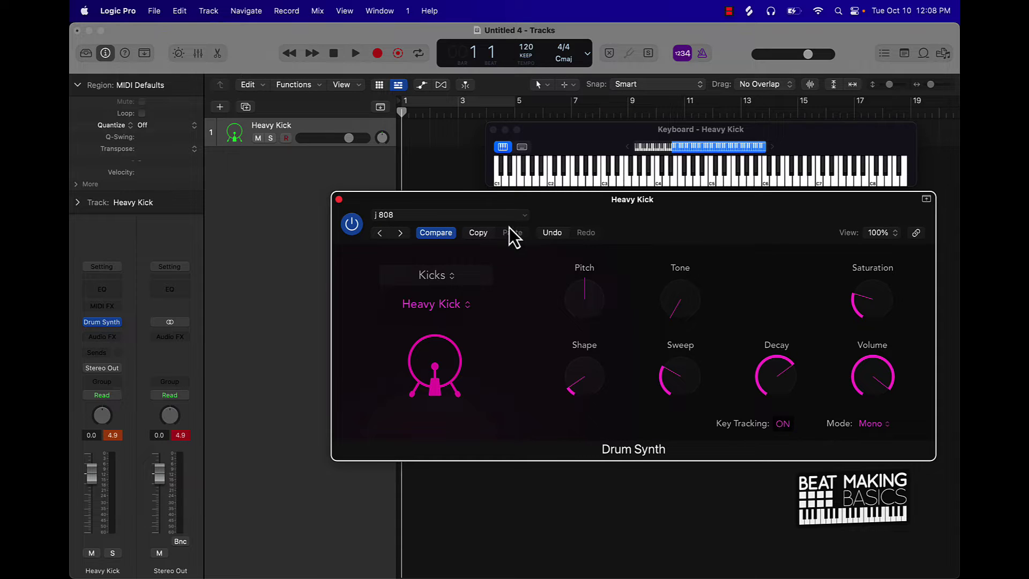
- Switch to the Snares and Claps Snappy Snare, with Decay near 33% and Dirt raised
left_click(522, 215)
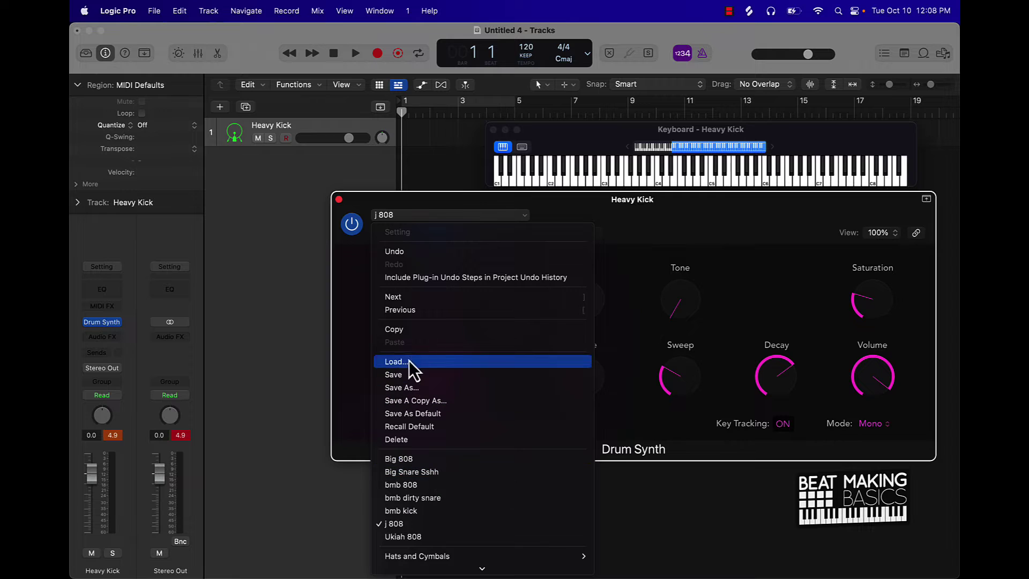
left_click(684, 211)
left_click(435, 277)
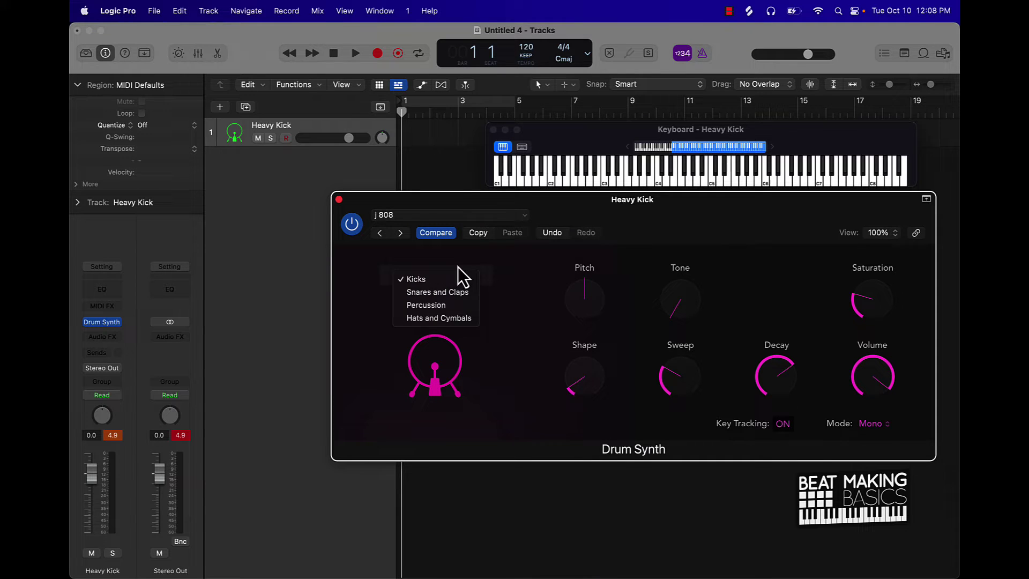
left_click(435, 293)
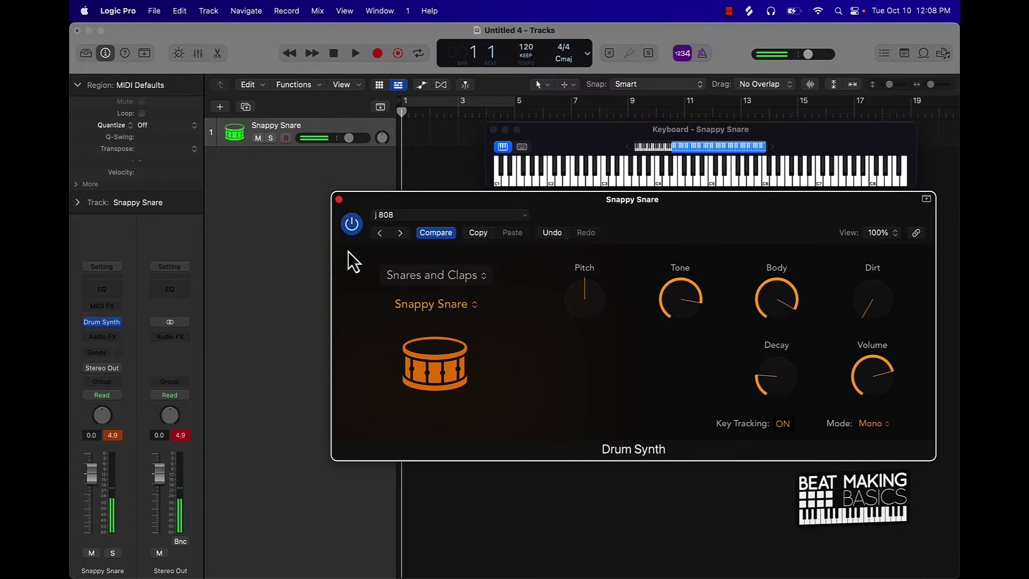
mouse_move(775, 389)
left_mouse_down()
mouse_move(774, 318)
mouse_move(788, 298)
mouse_move(776, 372)
left_mouse_up()
left_click_drag(868, 292, 861, 230)
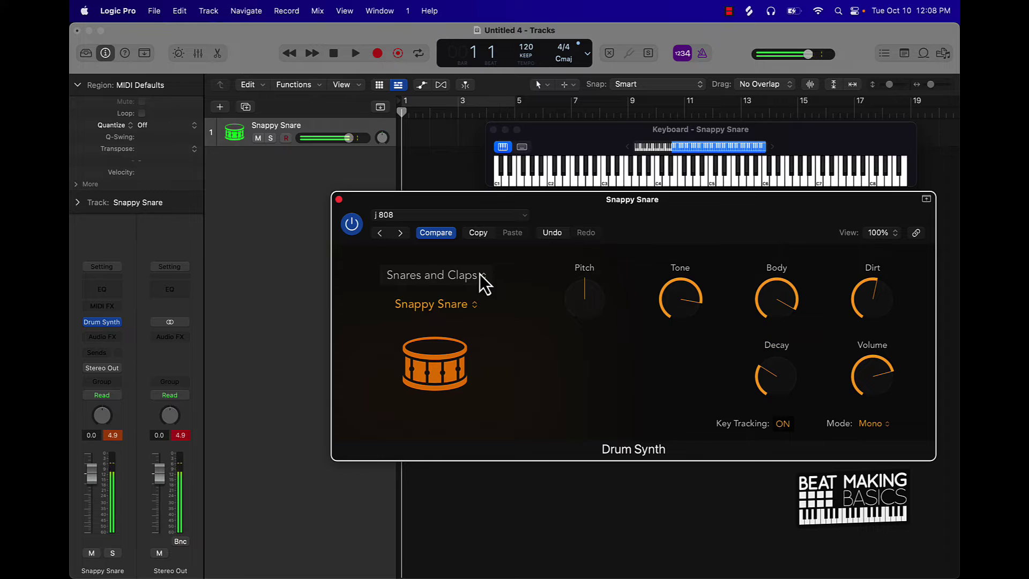
- Save the snare sound as the preset 'j snare'
left_click(468, 216)
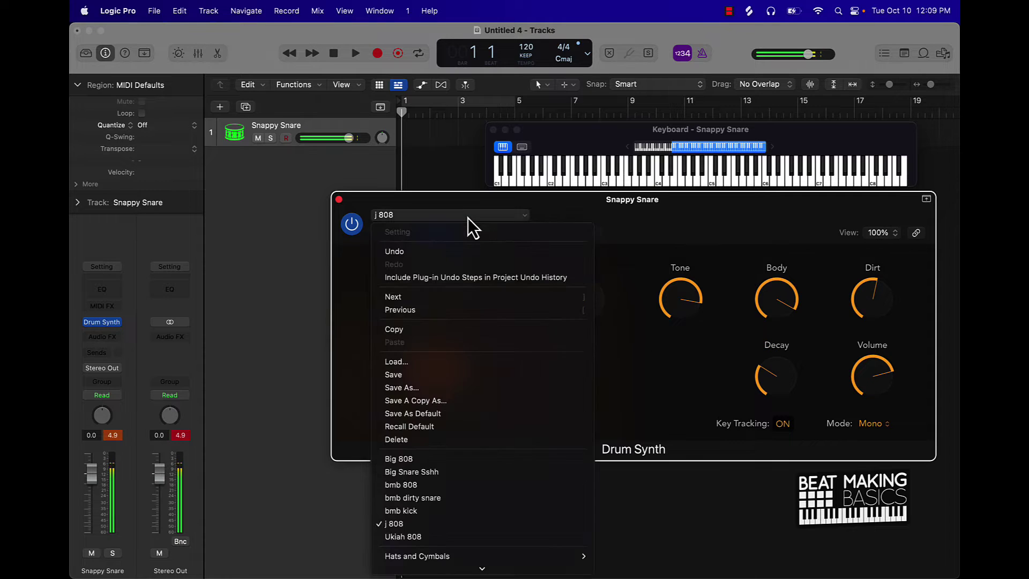
left_click(423, 387)
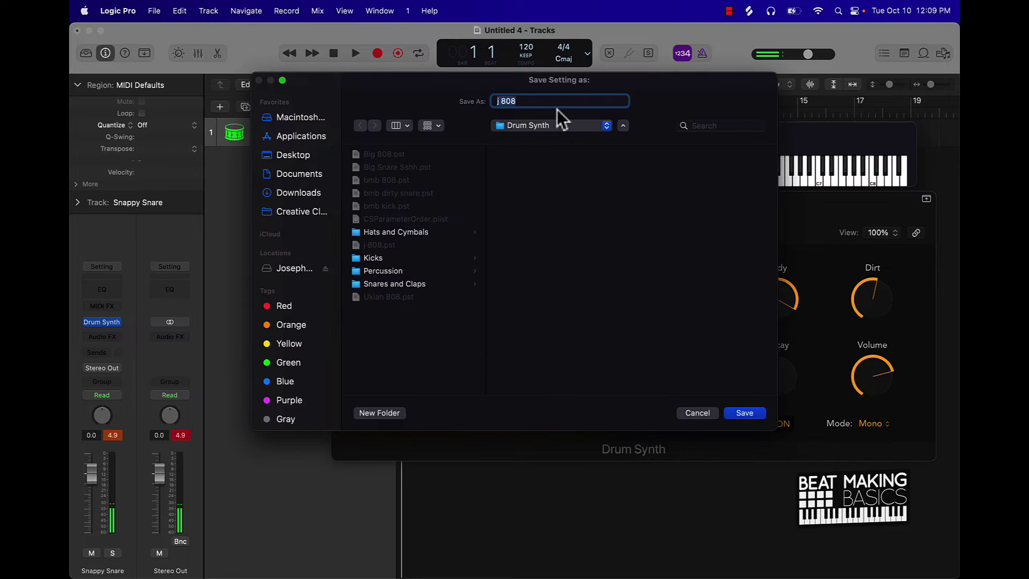
left_click(519, 101)
key("BackSpace")
key("BackSpace")
type("snare")
key("Return")
- Switch the drum category to Percussion, keep Deep Tom, and close the plug-in window
left_click(436, 215)
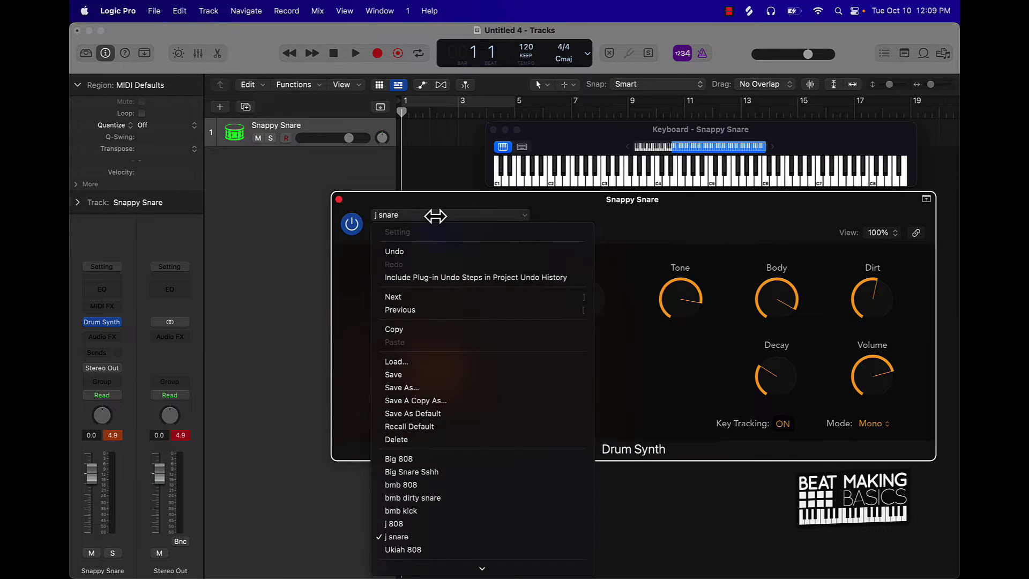
left_click(448, 203)
left_click(421, 274)
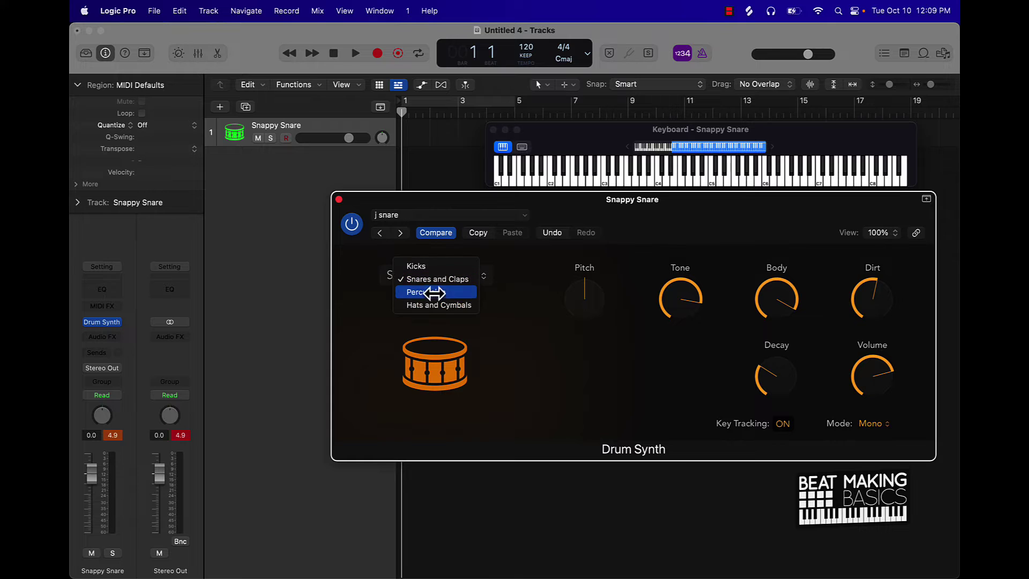
left_click(433, 293)
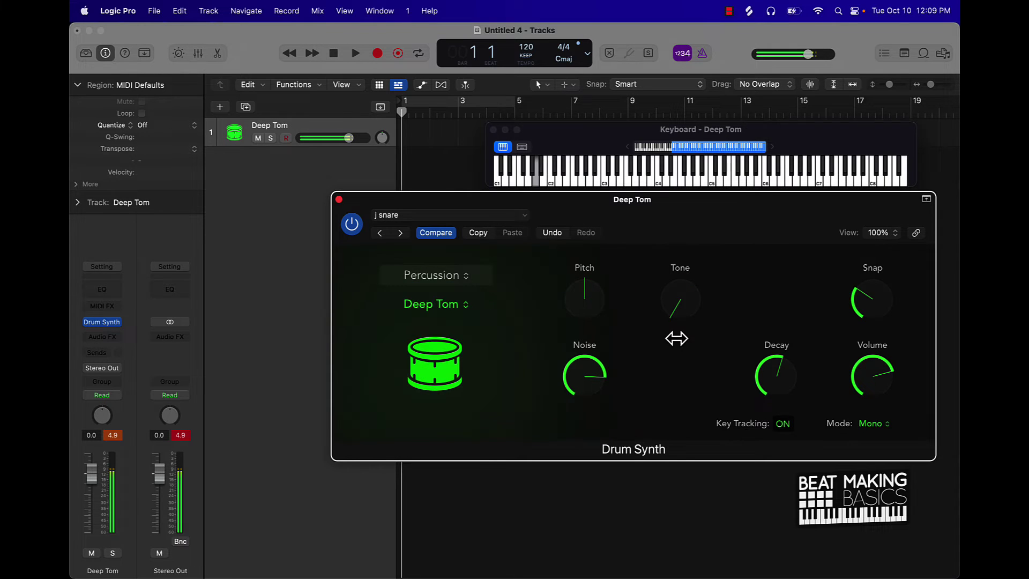
left_click(460, 304)
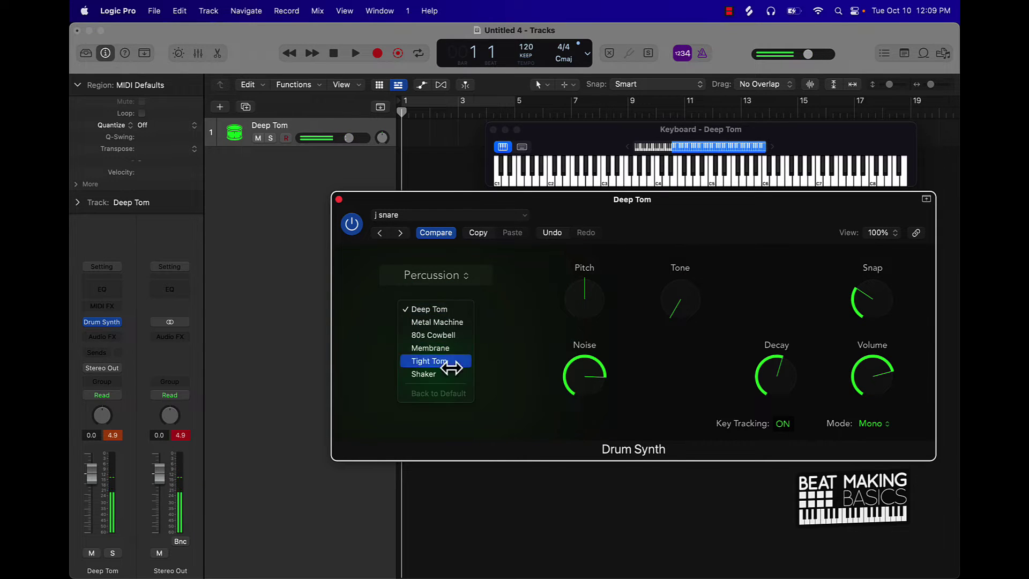
left_click(526, 306)
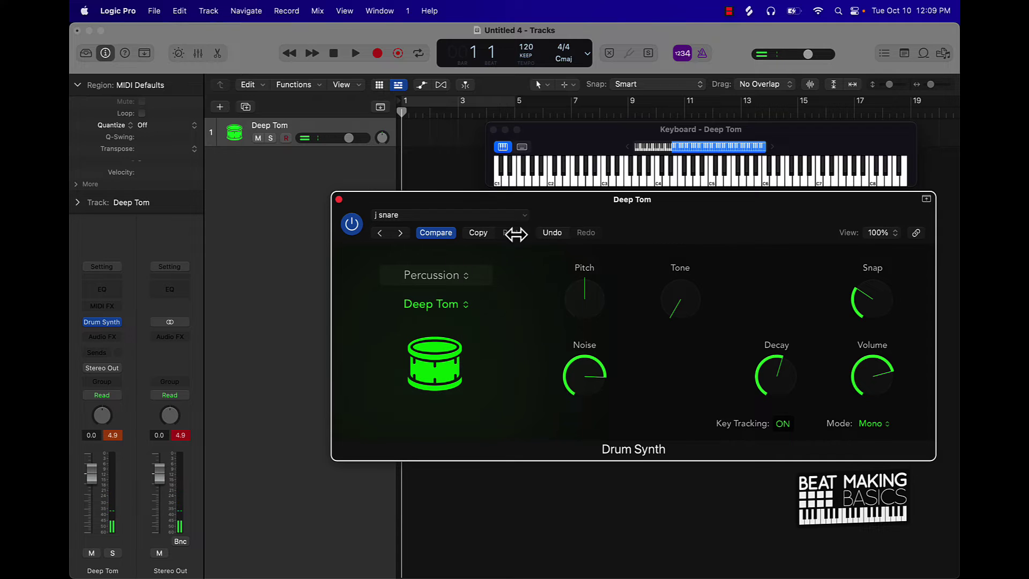
left_click(339, 200)
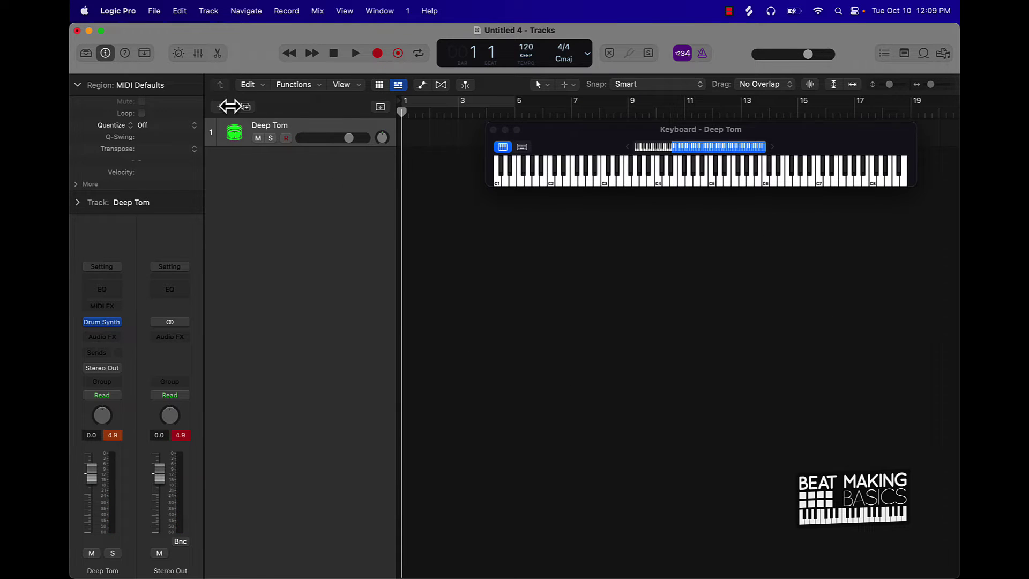
- Add a software instrument track, Inst 2, using Drum Kit Designer in stereo
left_click(218, 105)
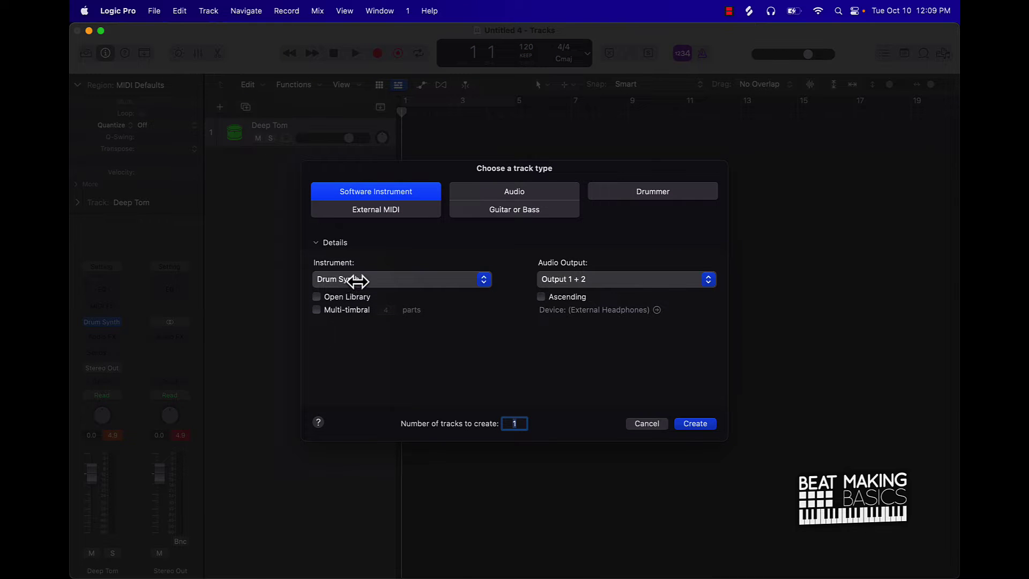
left_click(355, 279)
mouse_move(358, 284)
mouse_move(402, 262)
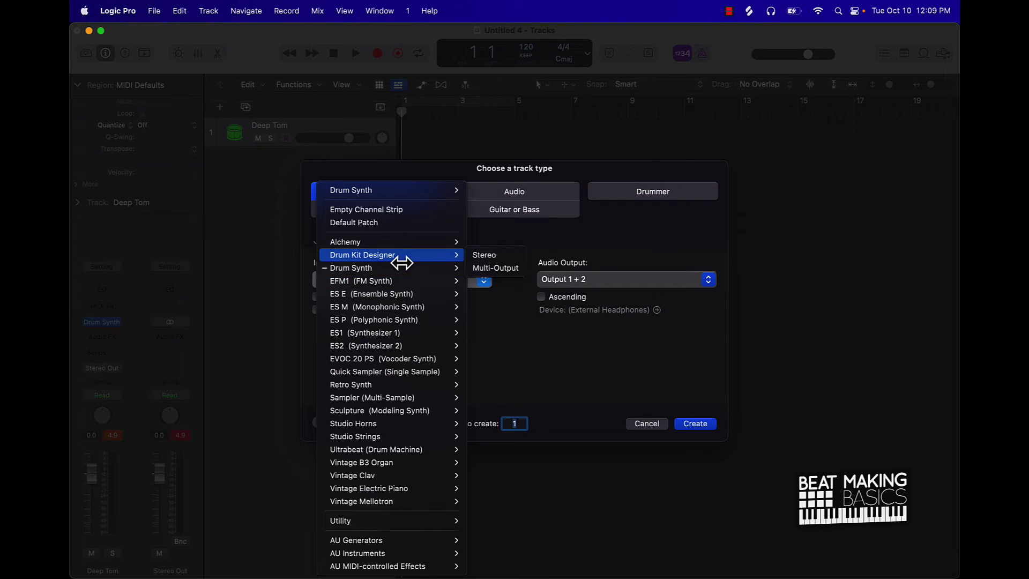
left_click(491, 256)
left_click(684, 423)
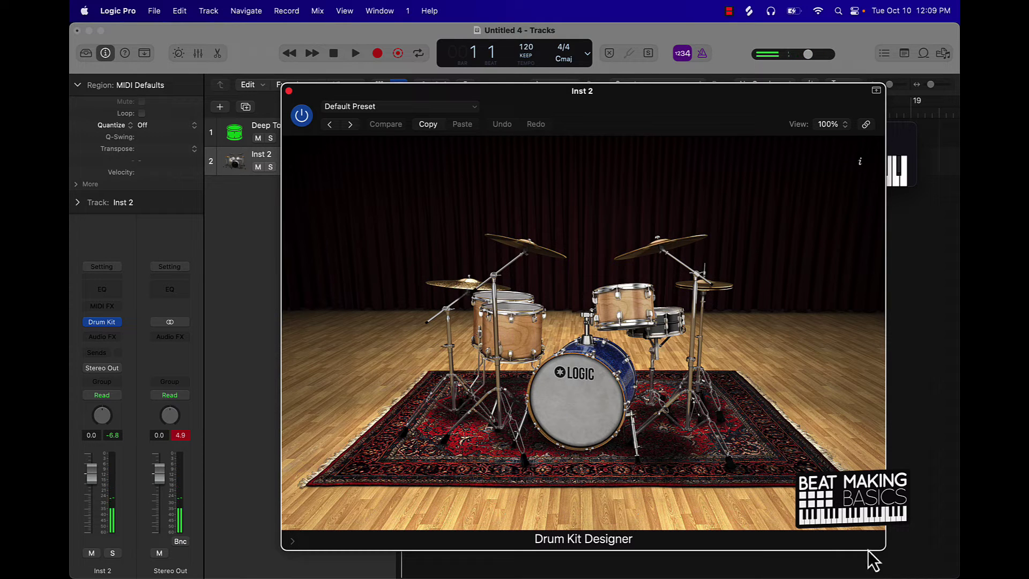
- Shrink and reposition the Drum Kit Designer window, then change the tom's dampening
left_click_drag(879, 531, 664, 343)
left_click_drag(645, 104, 841, 210)
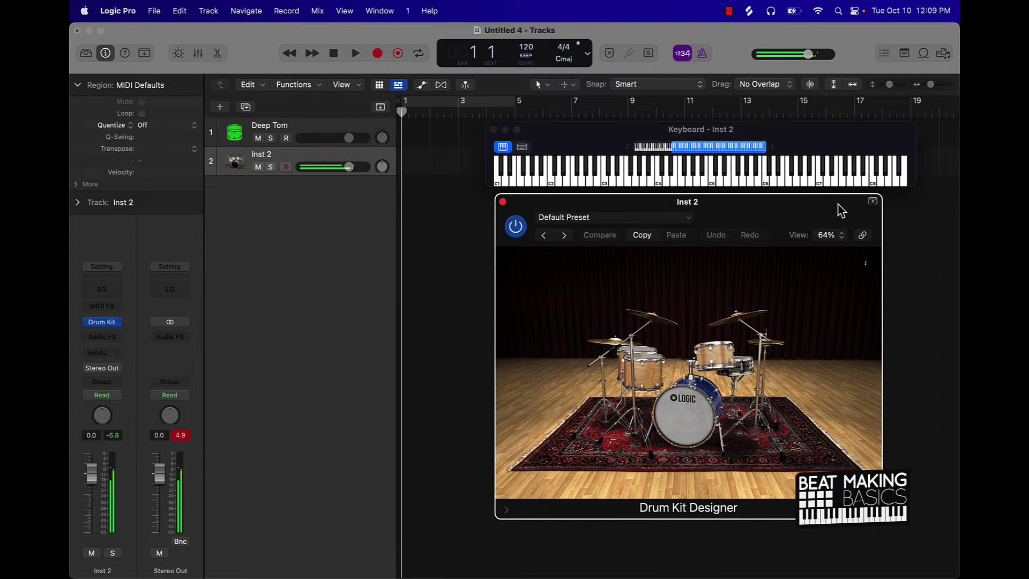
left_click(648, 384)
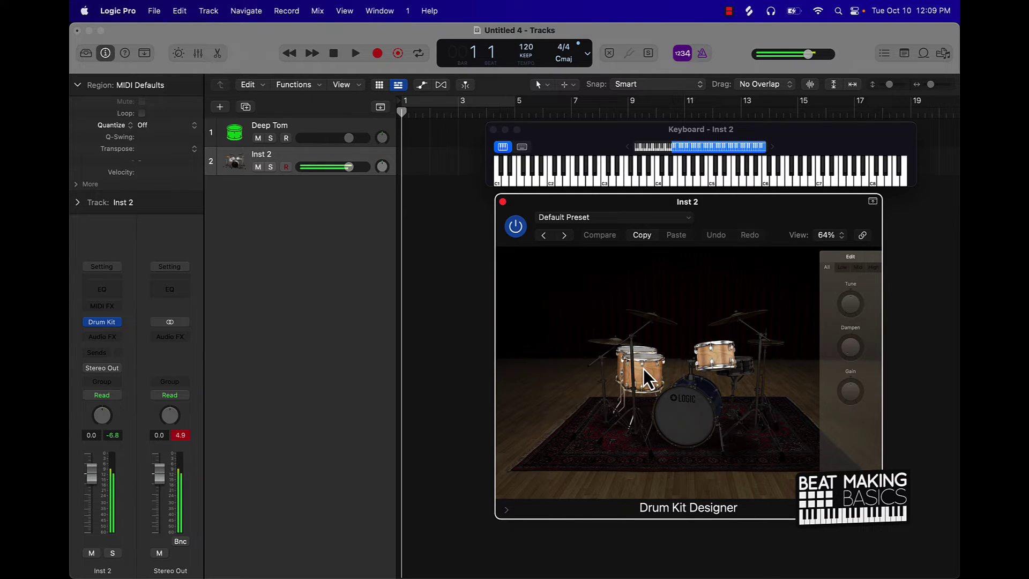
mouse_move(852, 354)
left_mouse_down()
mouse_move(852, 343)
mouse_move(845, 363)
left_mouse_up()
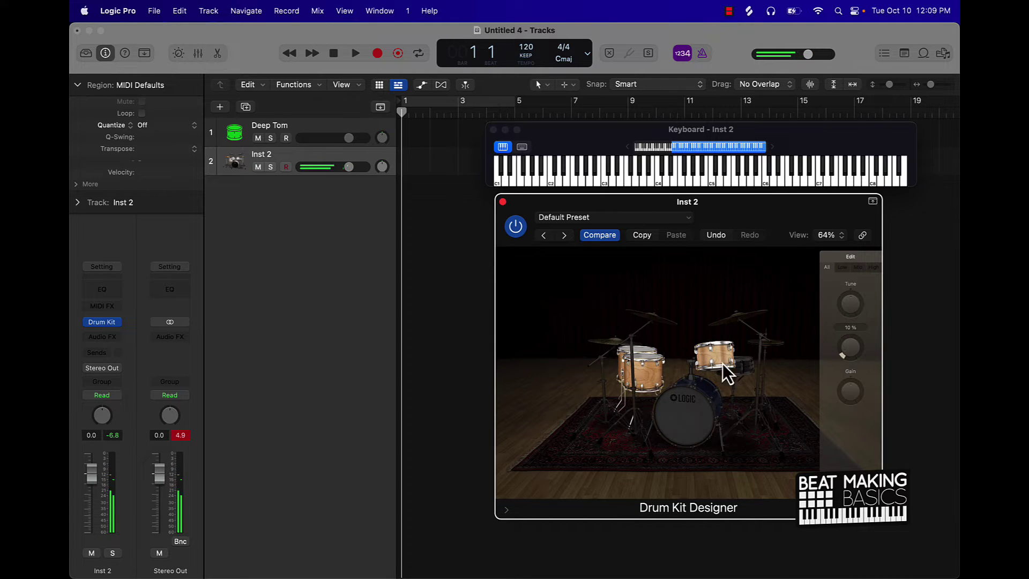
- Replace the kick with SoCal 2, then the black SoCal 3 kick, and return to the full kit
left_click(670, 407)
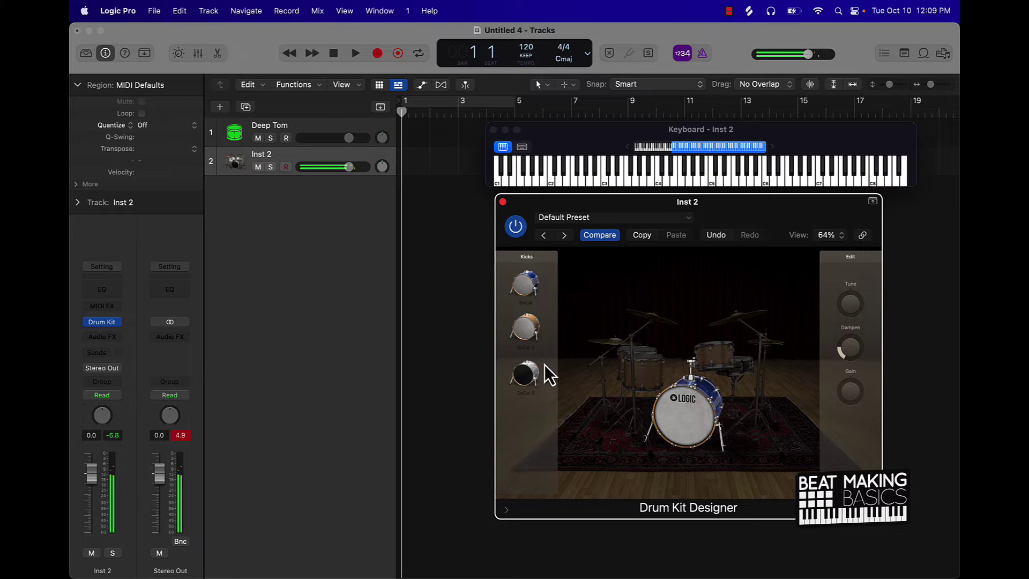
left_click(528, 337)
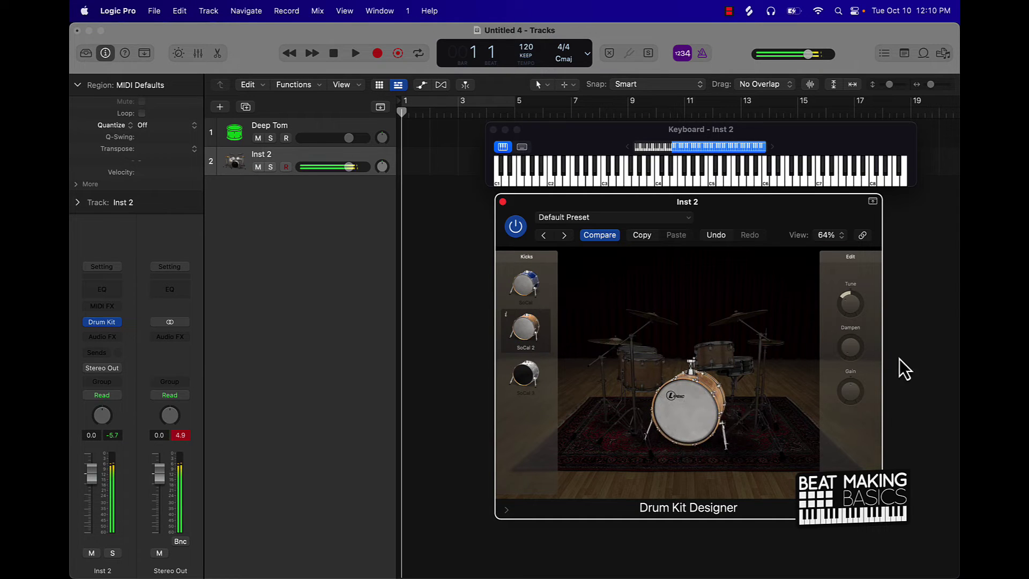
left_click_drag(848, 345, 849, 328)
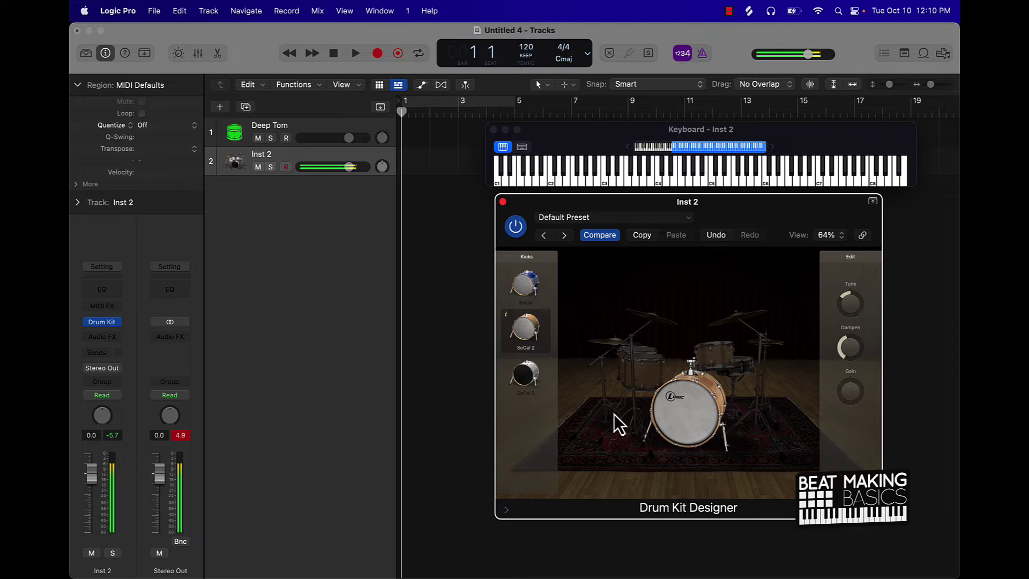
left_click(526, 377)
left_click(868, 351)
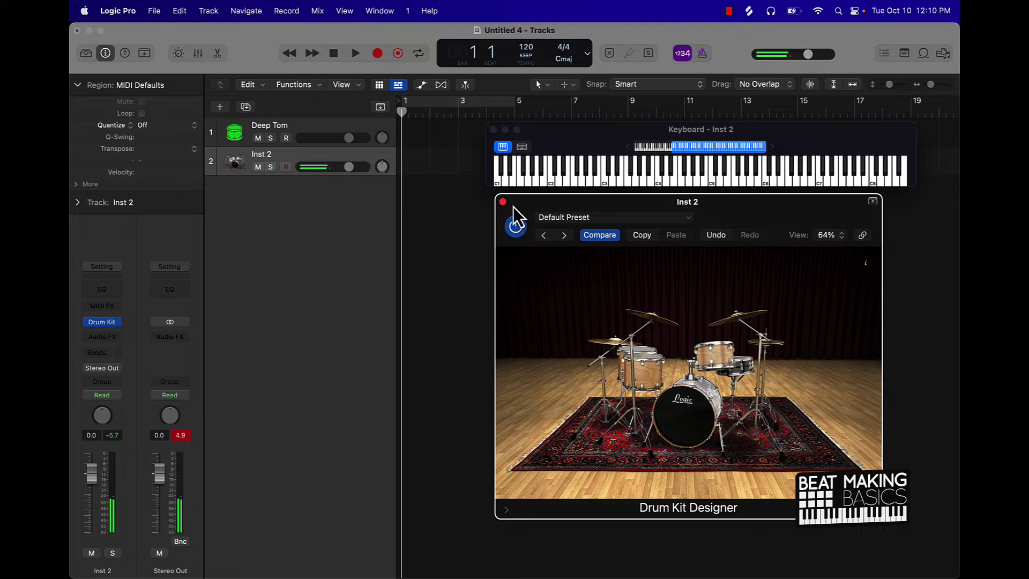
- Reveal Drum Kit Designer's extra parameters: GM input mapping and the percussion gain rows
left_click(180, 435)
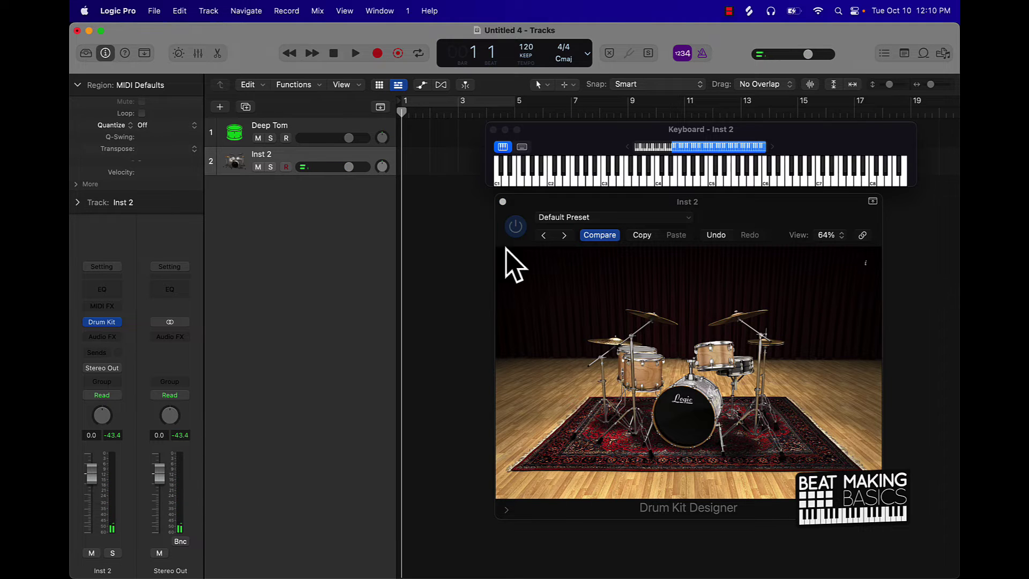
left_click(506, 512)
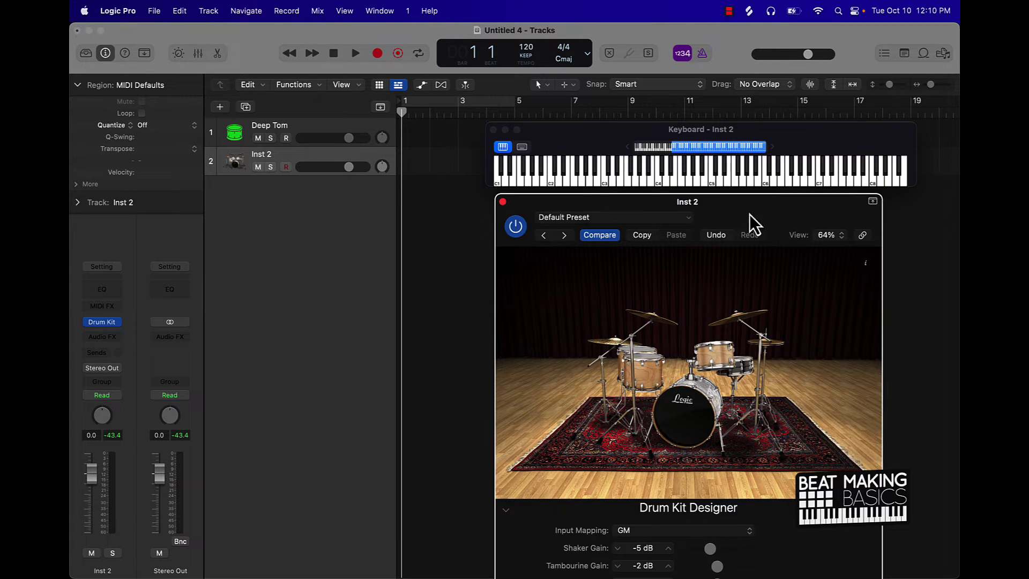
left_click_drag(751, 222, 734, 112)
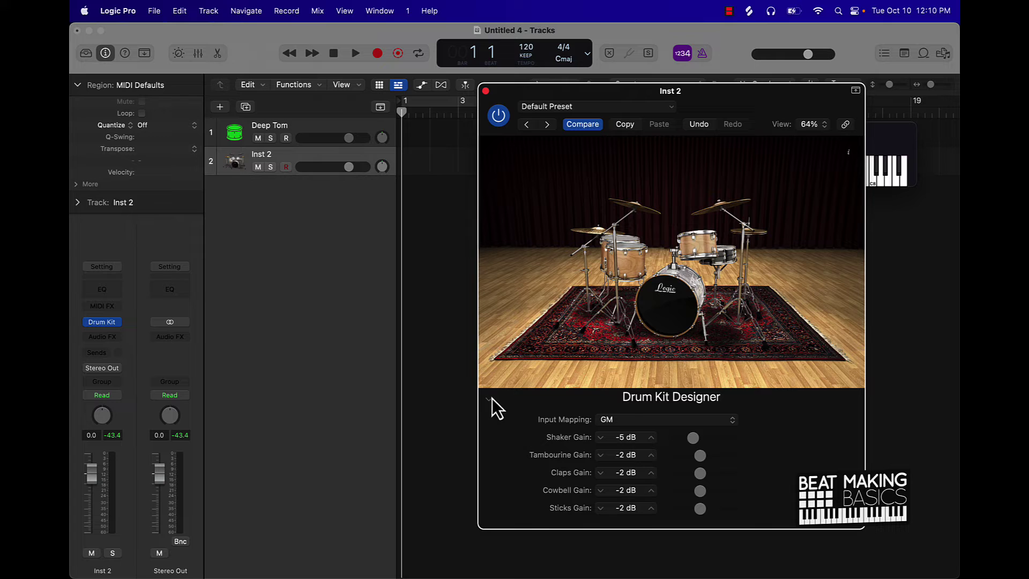
- Save the Drum Kit Designer setting as the preset 'j kit', renaming the track to match
left_click(570, 108)
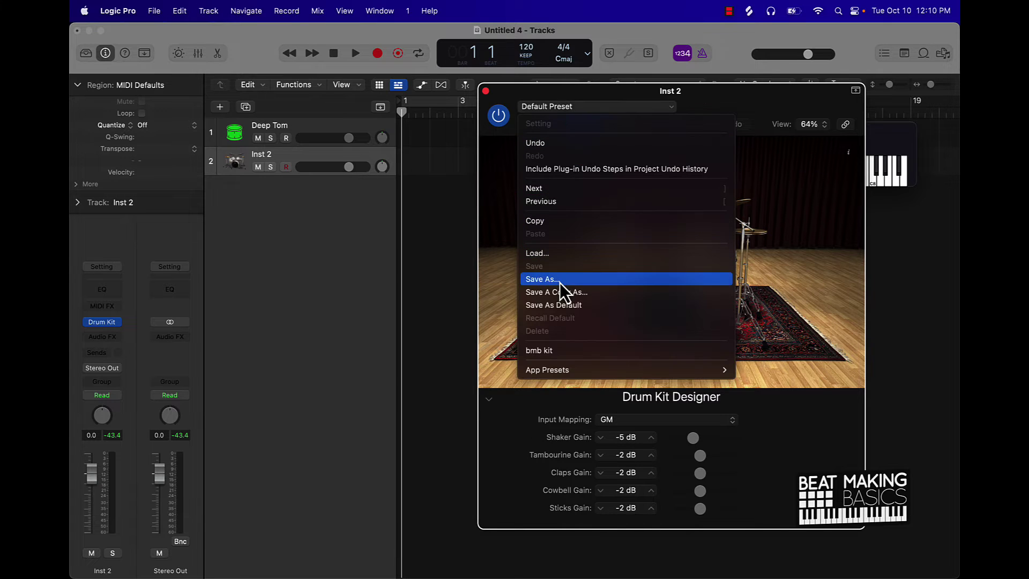
left_click(718, 102)
left_click(571, 108)
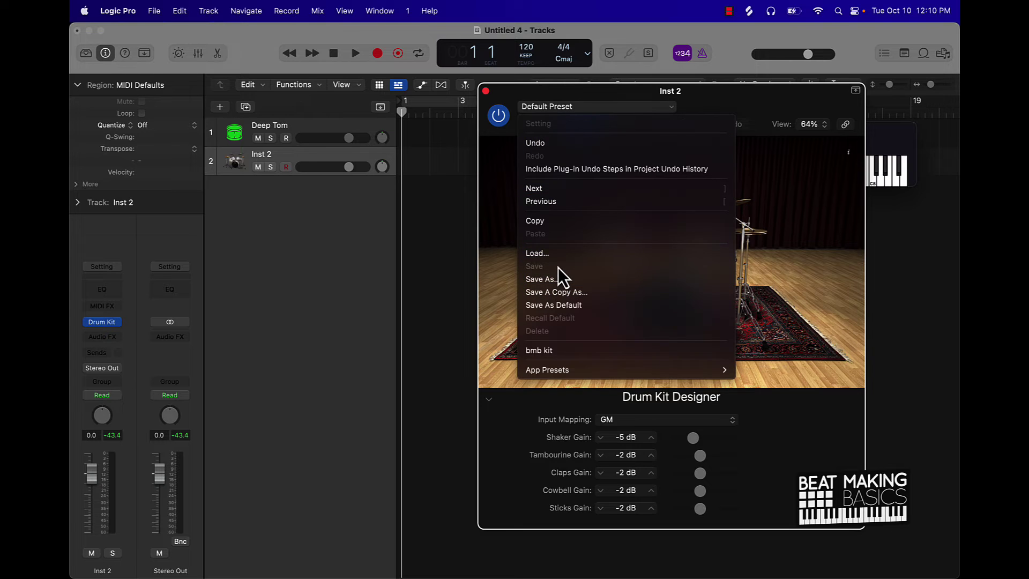
left_click(676, 240)
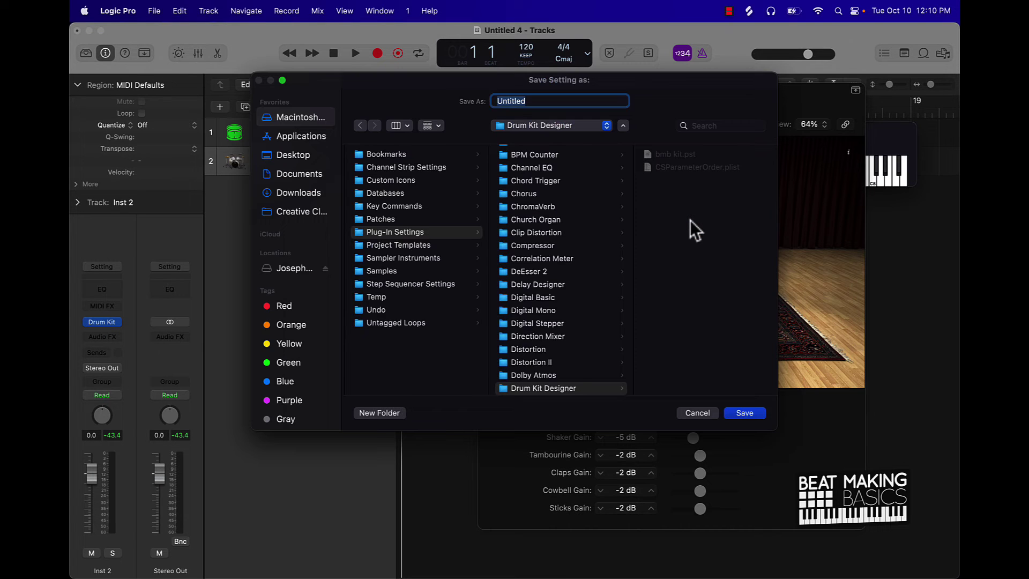
type("j kit")
key("Return")
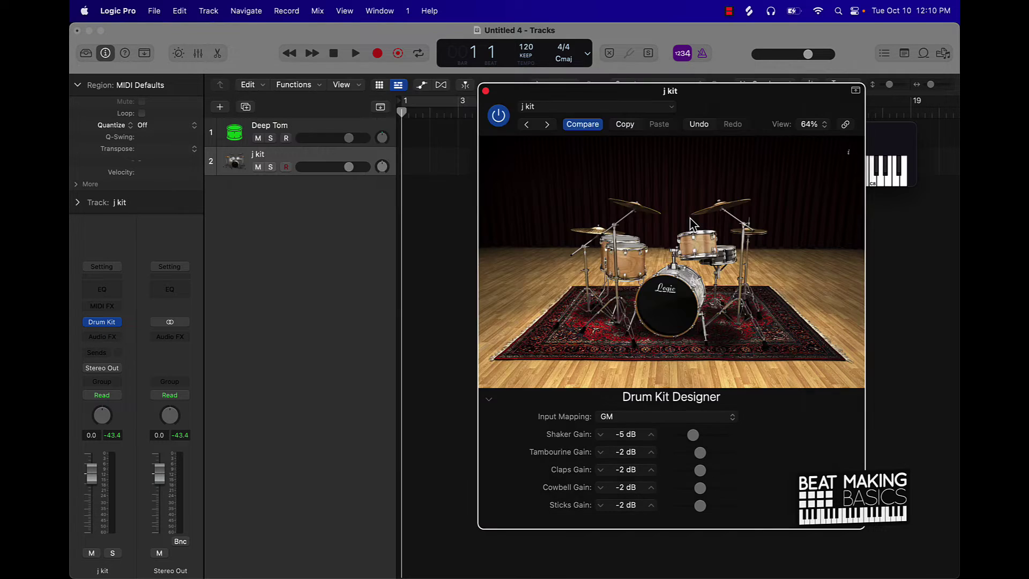
left_click(611, 107)
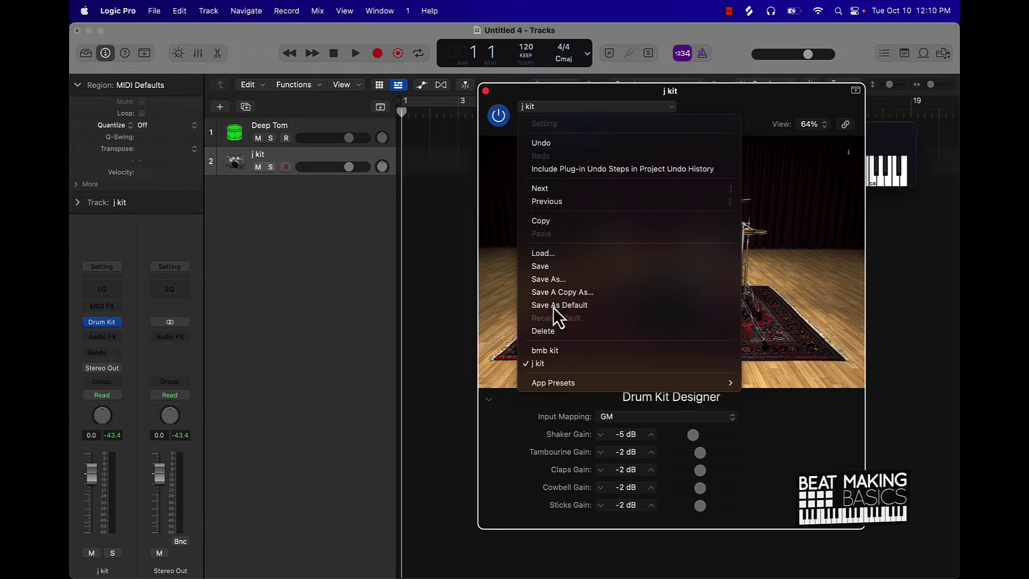
left_click(487, 93)
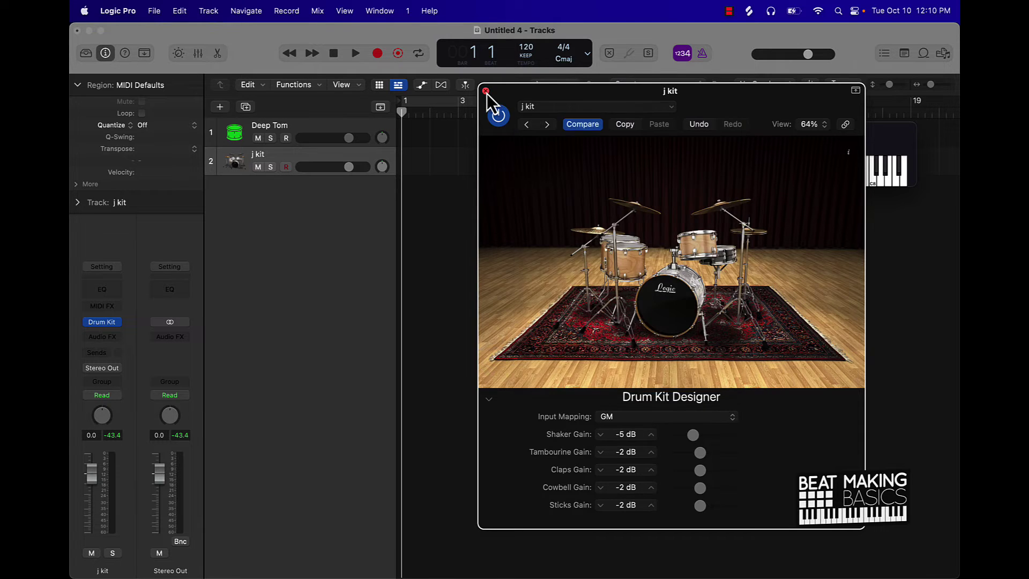
- Add a new instrument track, Inst 3, with an empty stereo Quick Sampler
left_click(486, 92)
left_click(220, 107)
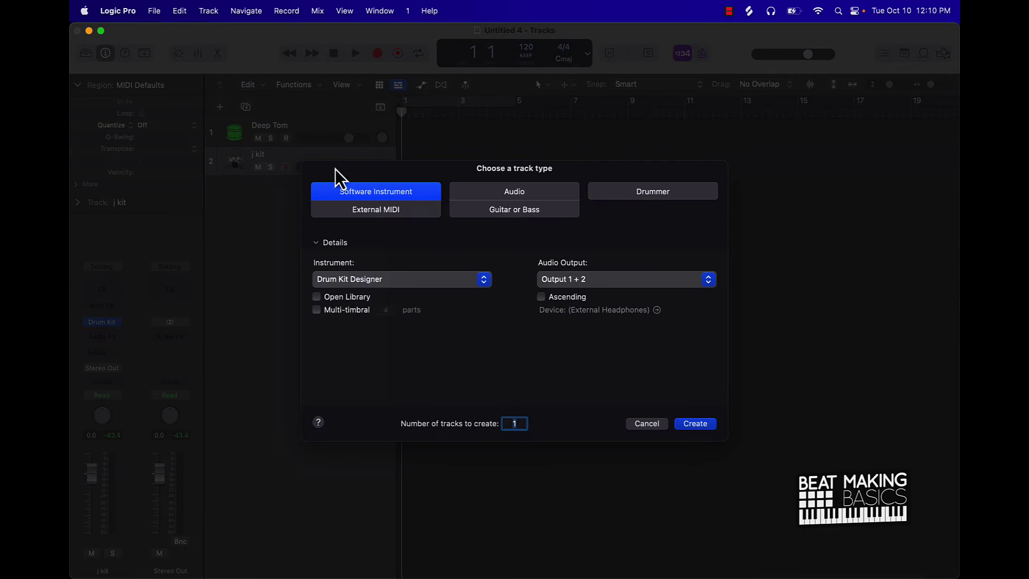
left_click(376, 281)
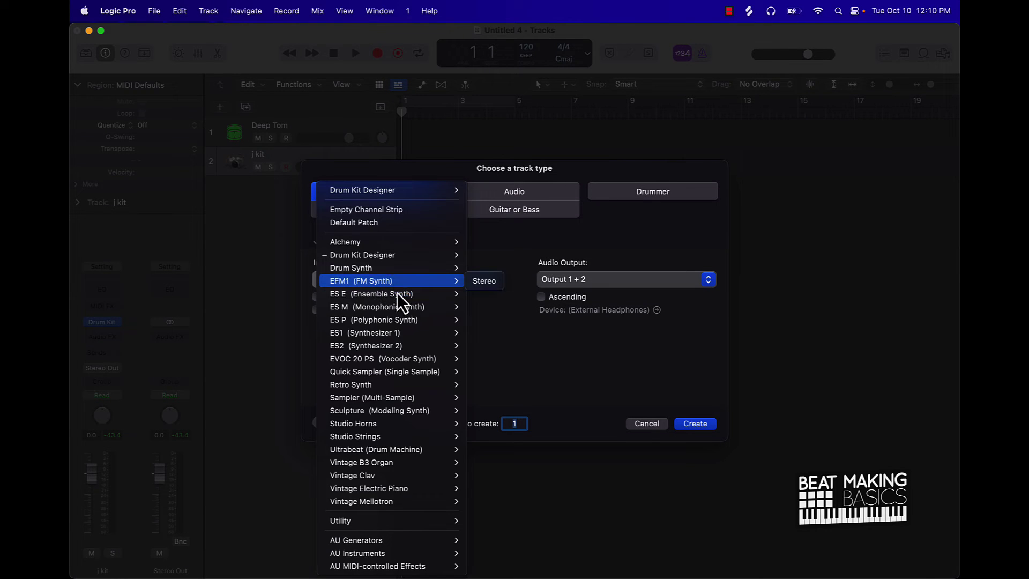
mouse_move(440, 373)
left_click(485, 384)
left_click(696, 424)
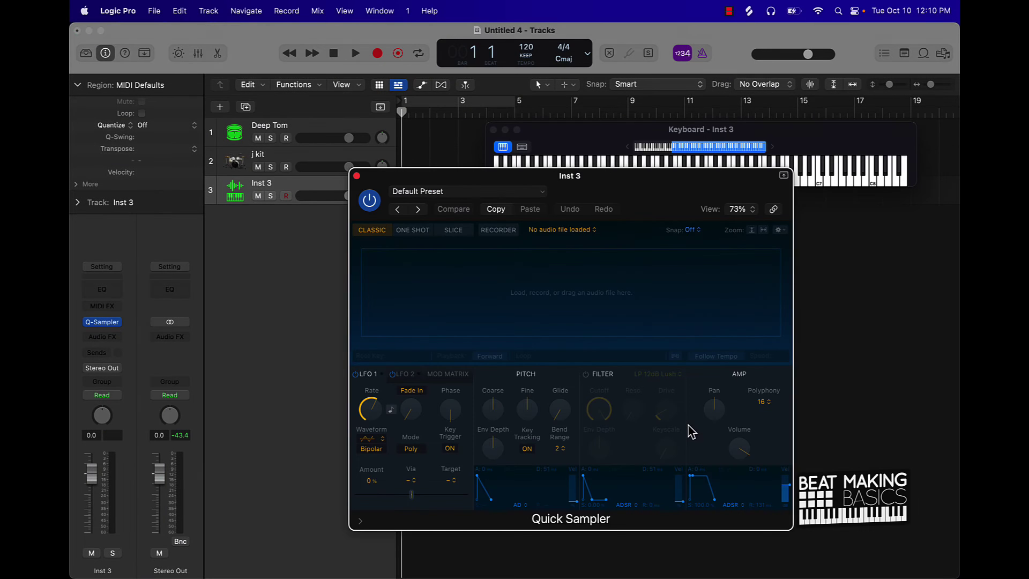
- Reposition the Quick Sampler and keyboard windows and show the Loop Browser
left_click_drag(662, 195, 531, 234)
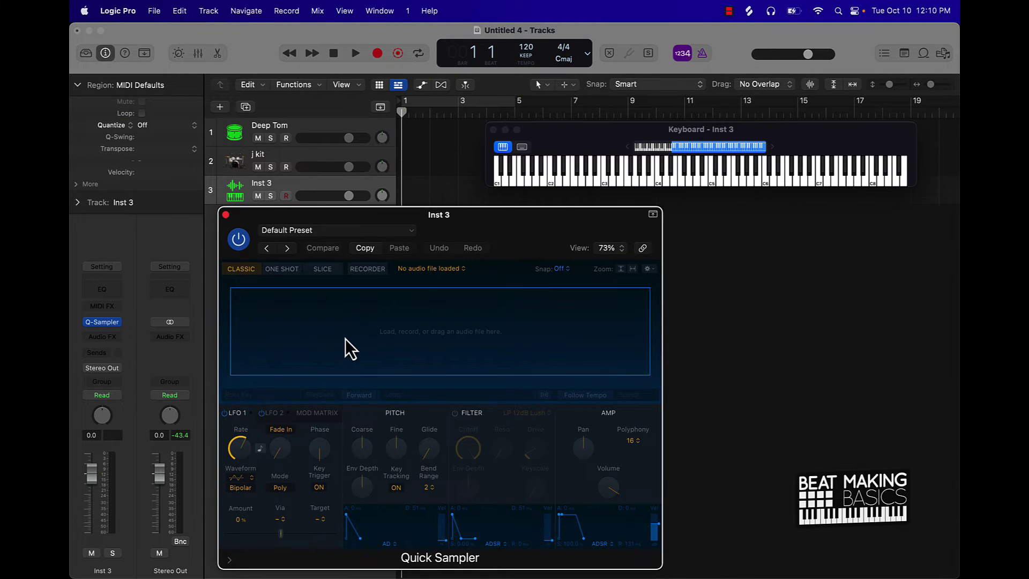
left_click(923, 54)
left_click_drag(775, 144, 577, 140)
- Filter loops to the Beat Tape sound pack and audition B-Side Cuts Kick and B-Side Cuts Beat
left_click(860, 87)
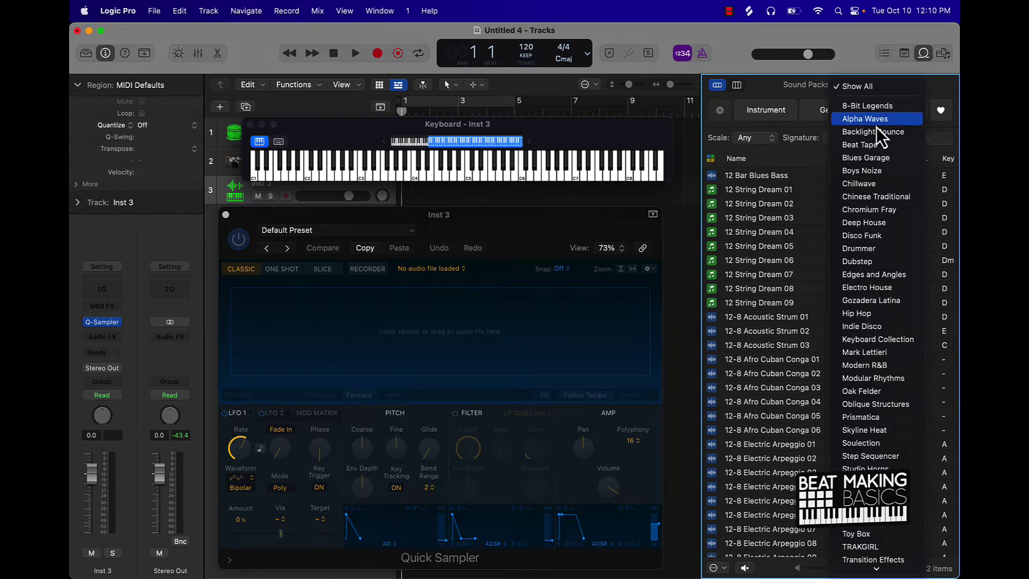
scroll(883, 173, "down", 3)
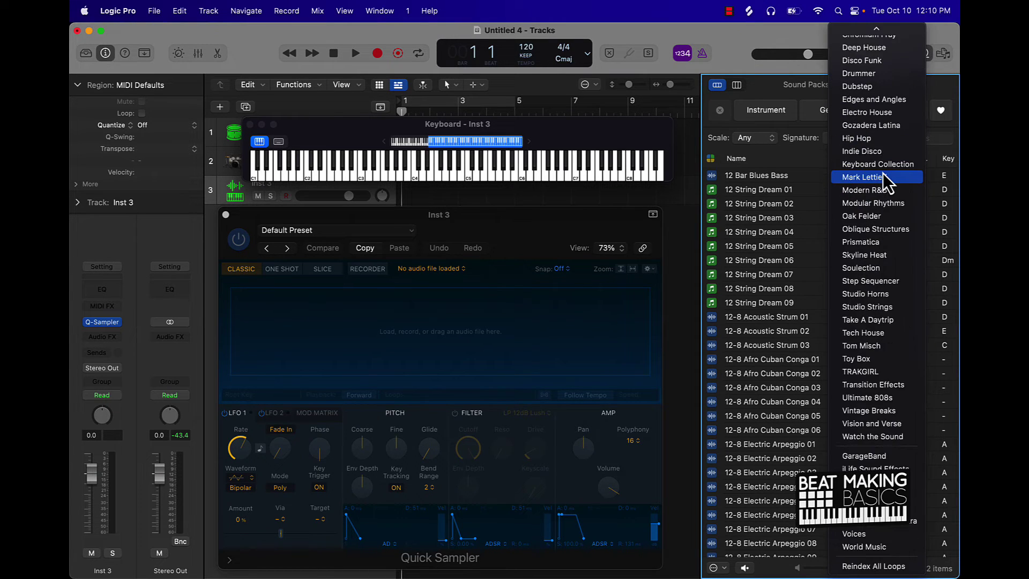
scroll(883, 172, "up", 4)
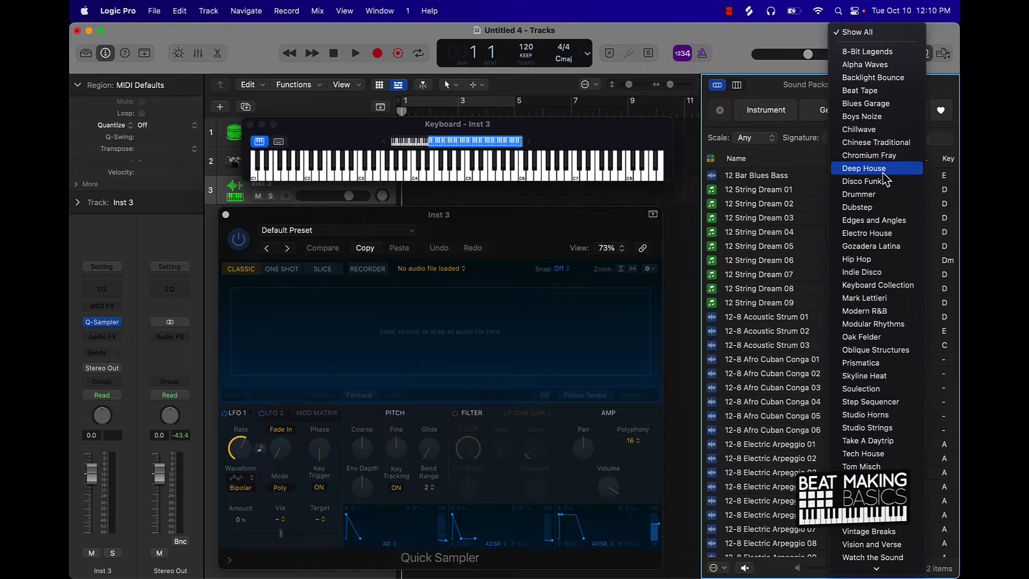
left_click(873, 92)
left_click(756, 217)
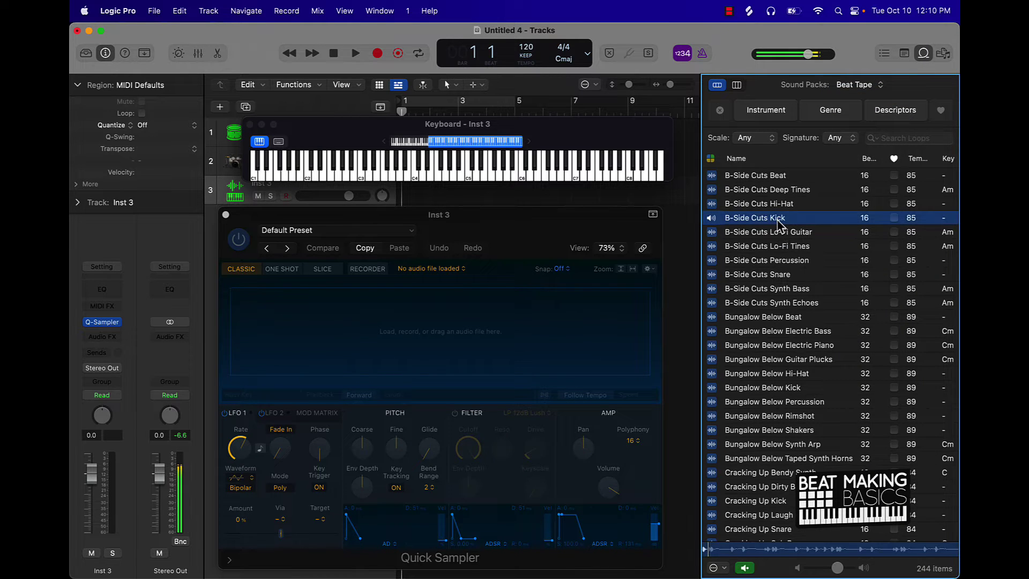
left_click(774, 179)
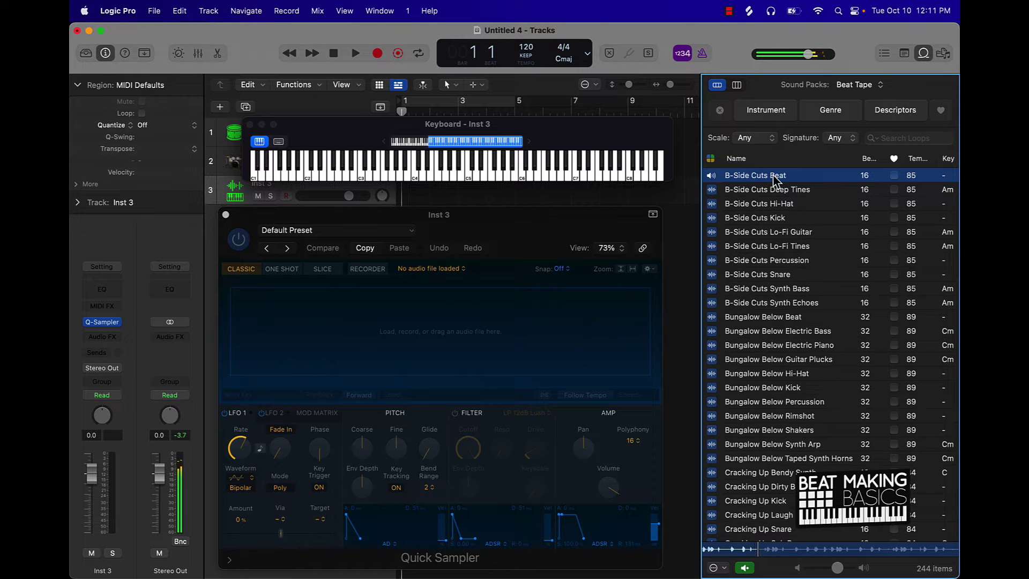
- Load B-Side Cuts Beat into Quick Sampler in Slice mode and lower sensitivity from 100 to 57
left_click_drag(774, 179, 544, 356)
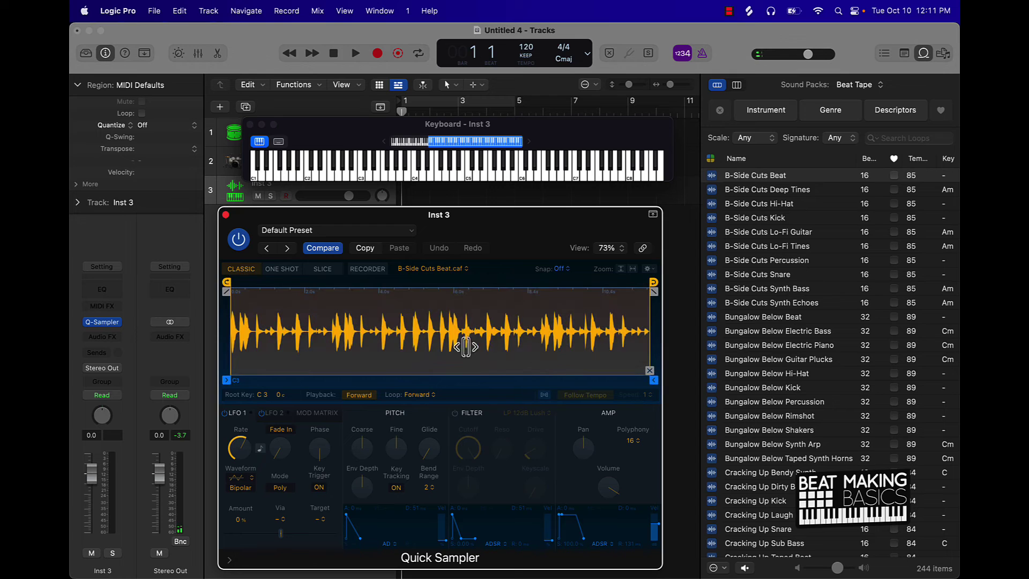
left_click(323, 269)
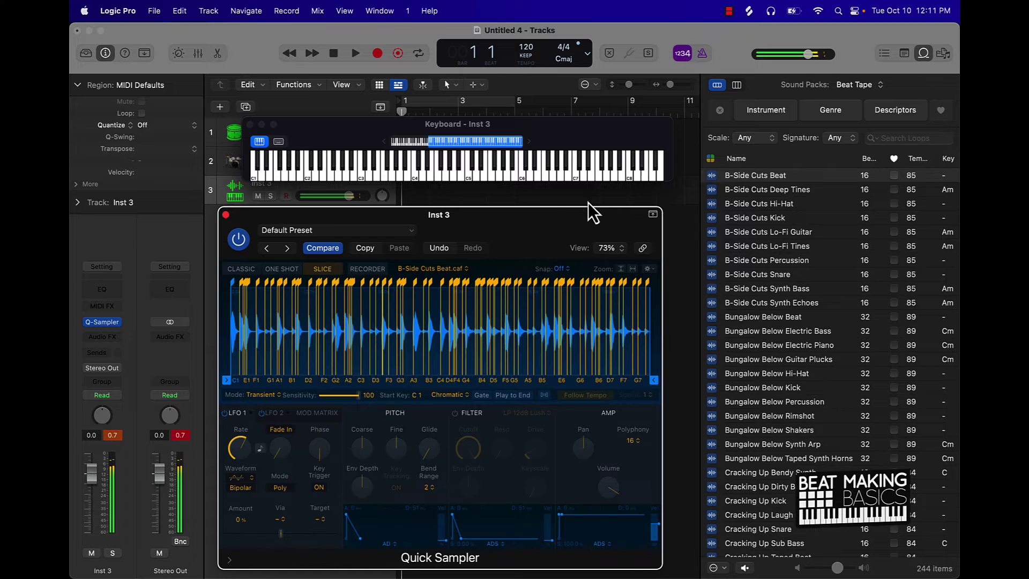
left_click_drag(358, 400, 353, 400)
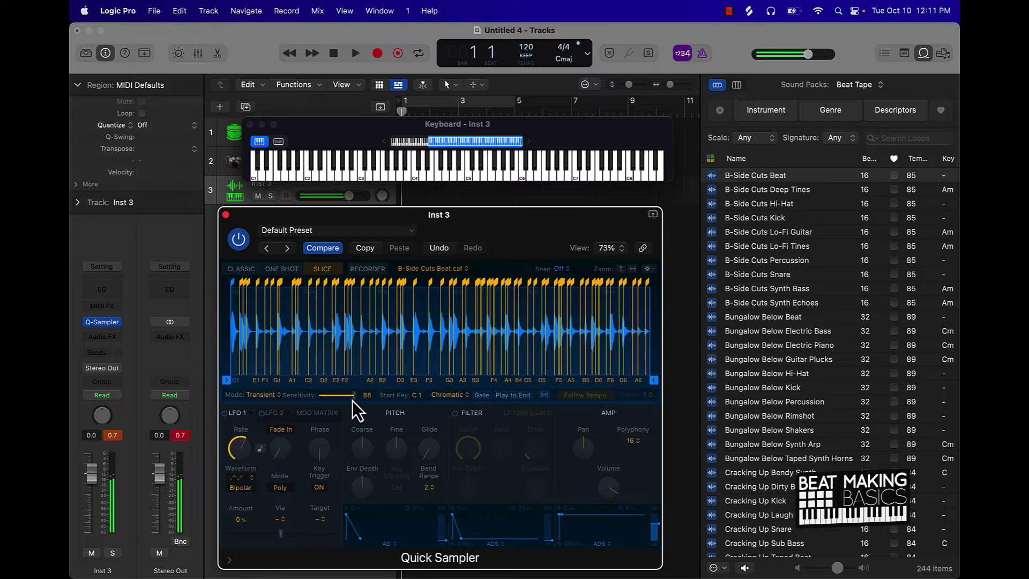
left_click_drag(352, 400, 340, 402)
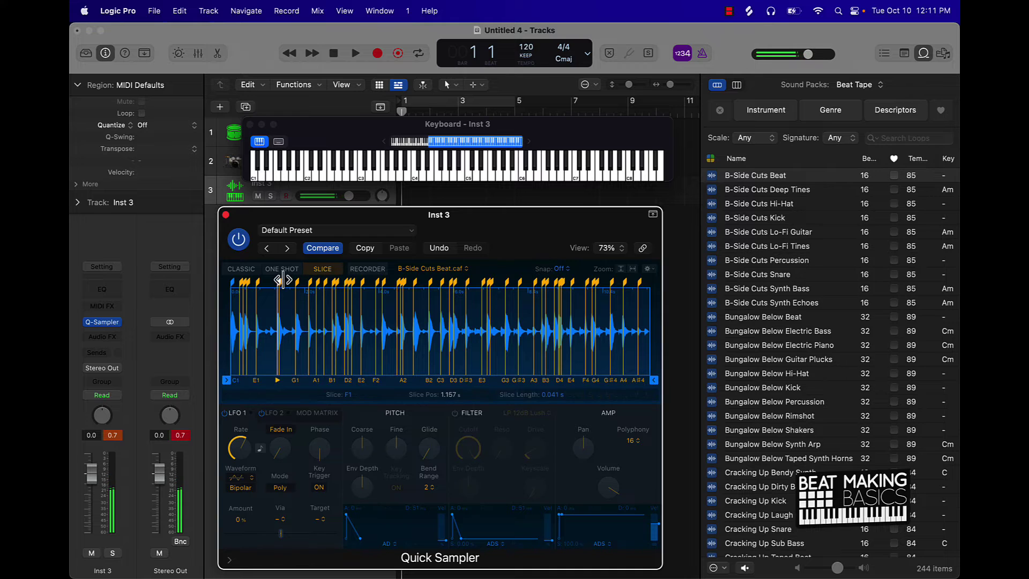
- Nudge the F1 slice marker, zoom into the waveform and delete the D#1 slice marker
mouse_move(279, 289)
left_mouse_down()
mouse_move(299, 301)
mouse_move(280, 292)
left_mouse_up()
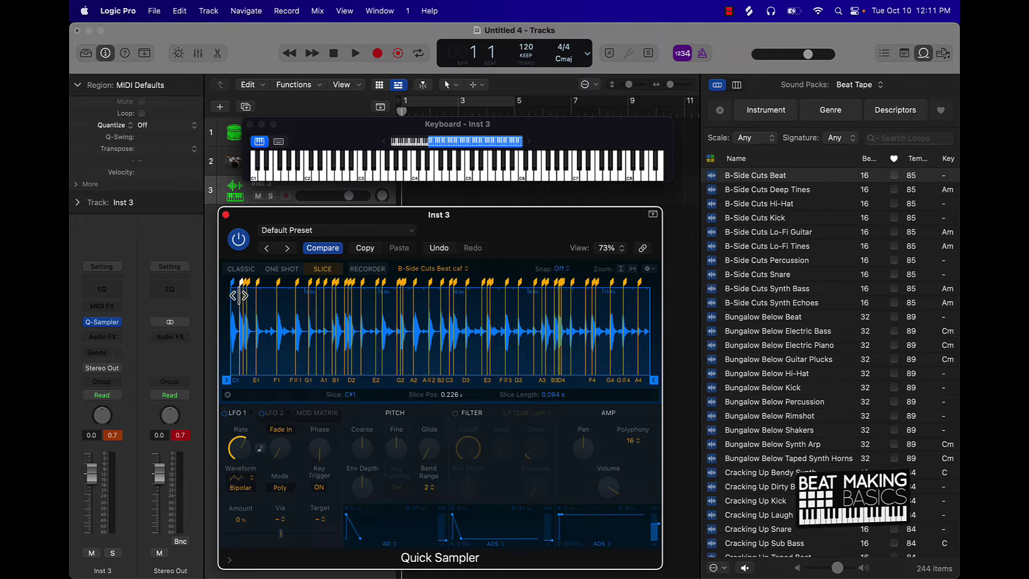
scroll(308, 319, "up", 5)
scroll(314, 316, "up", 5)
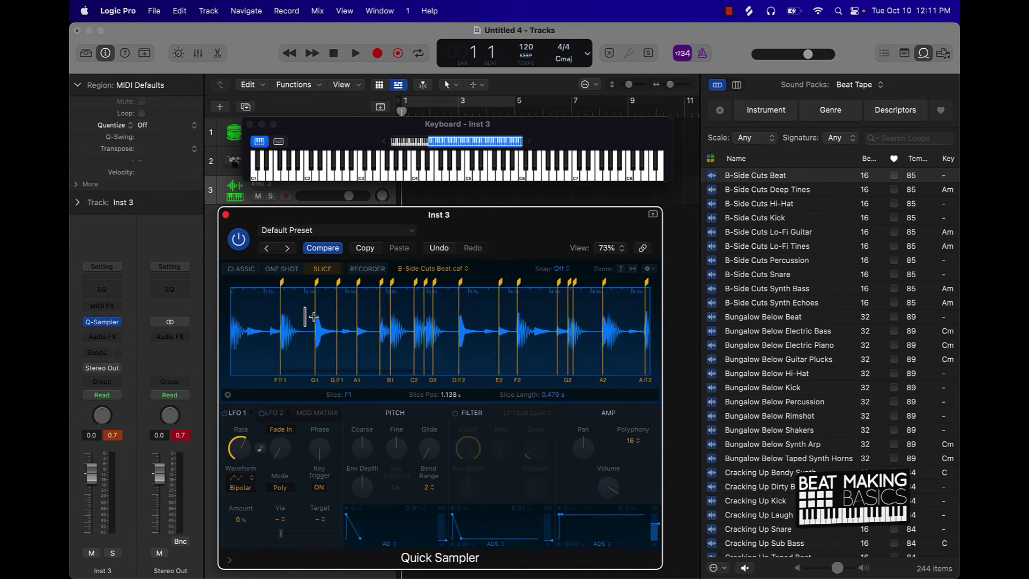
scroll(335, 320, "up", 5)
left_click(292, 286)
right_click(295, 286)
left_click(303, 293)
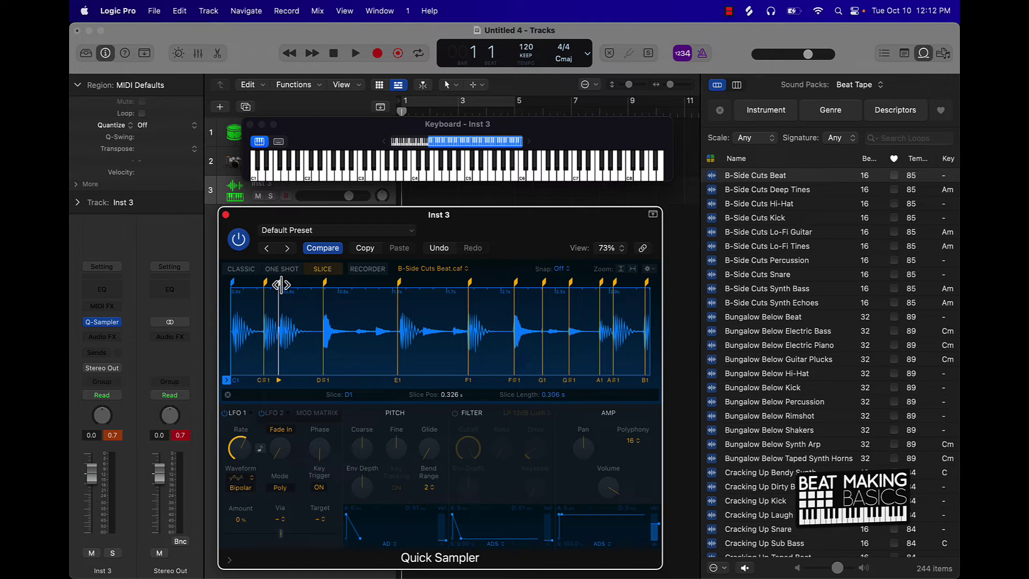
- Audition the sample start and the D1 slice, then delete the D1 slice marker
left_click(232, 314)
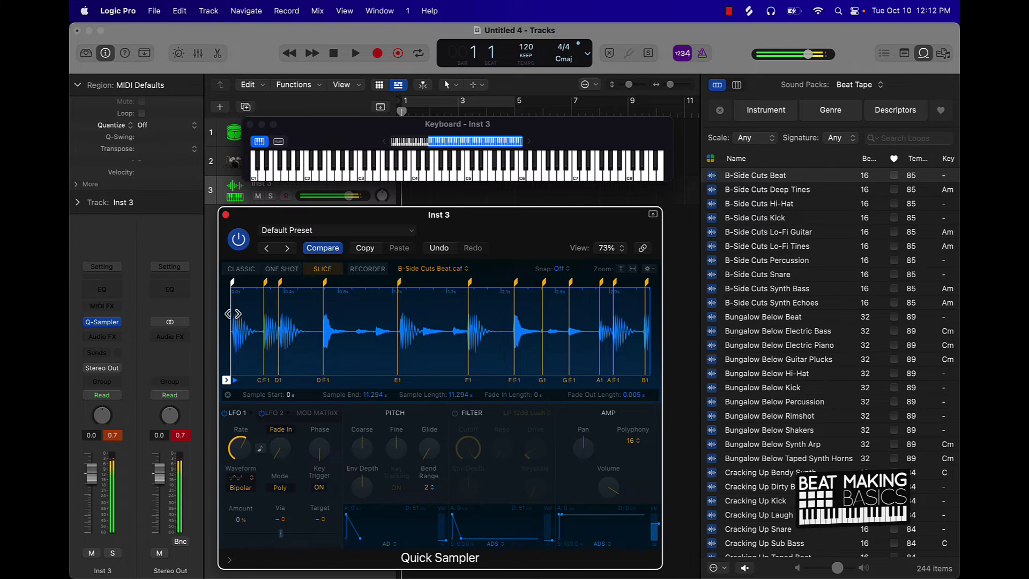
left_click(289, 290)
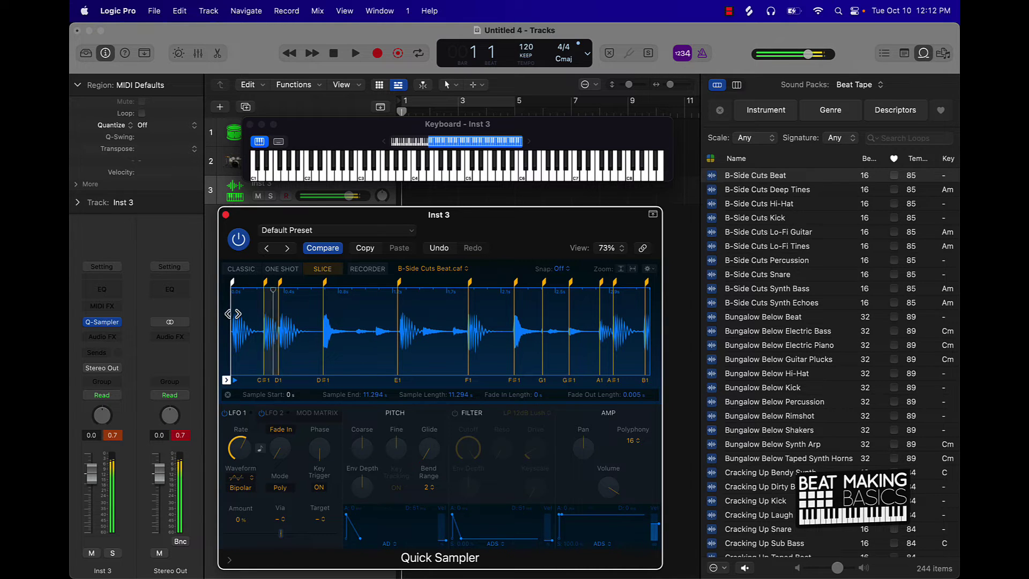
left_click(280, 291)
right_click(280, 283)
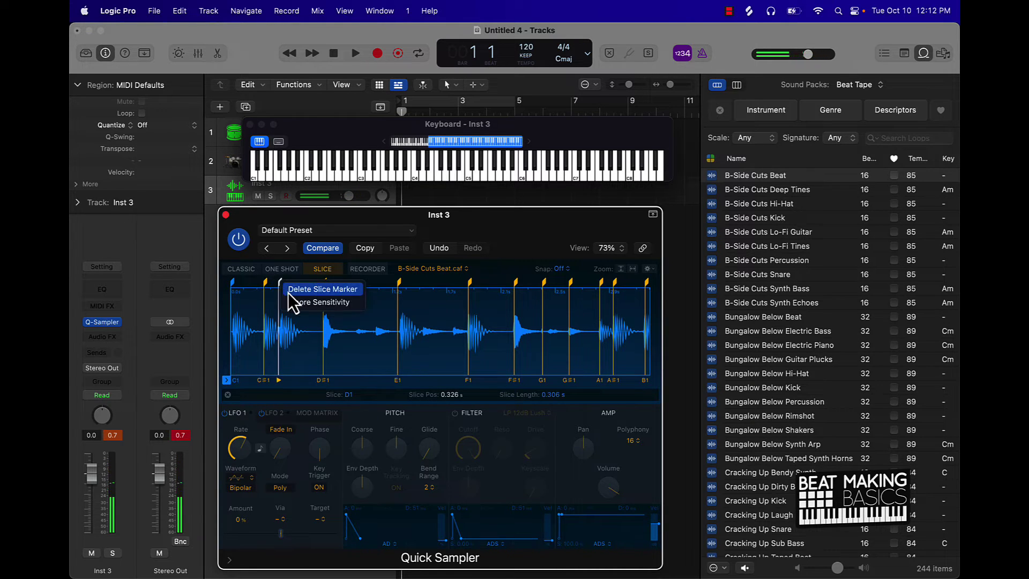
left_click(293, 290)
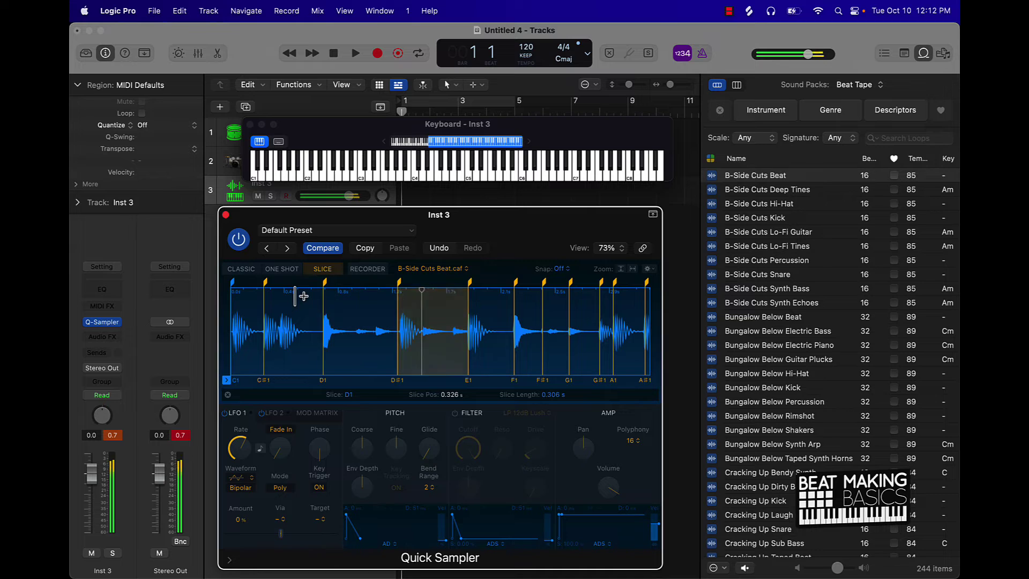
- Reposition the E1 slice marker and delete the G1 slice marker
left_click(398, 284)
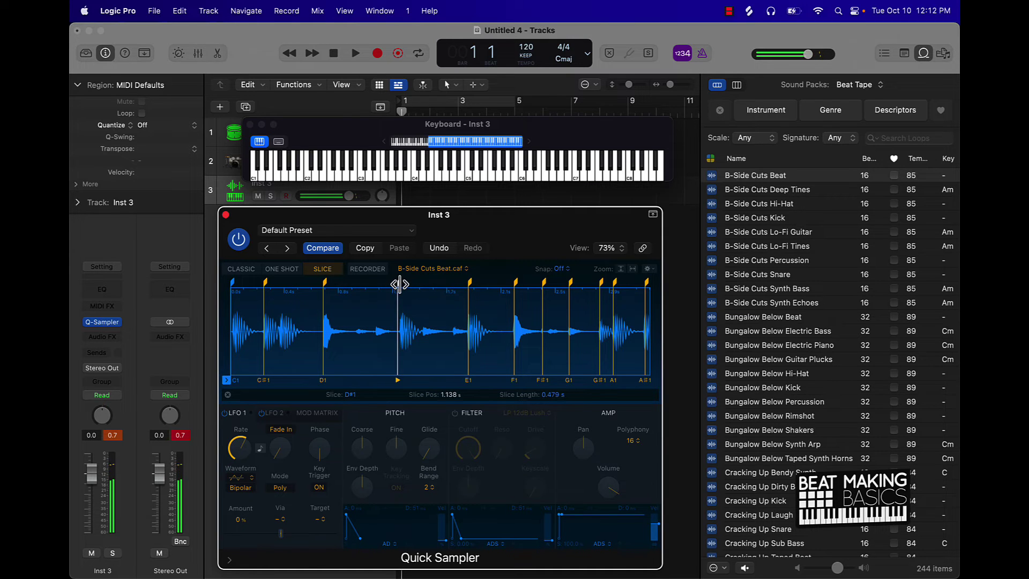
left_click(469, 284)
mouse_move(468, 284)
left_mouse_down()
mouse_move(515, 294)
mouse_move(513, 281)
left_mouse_up()
left_click(544, 282)
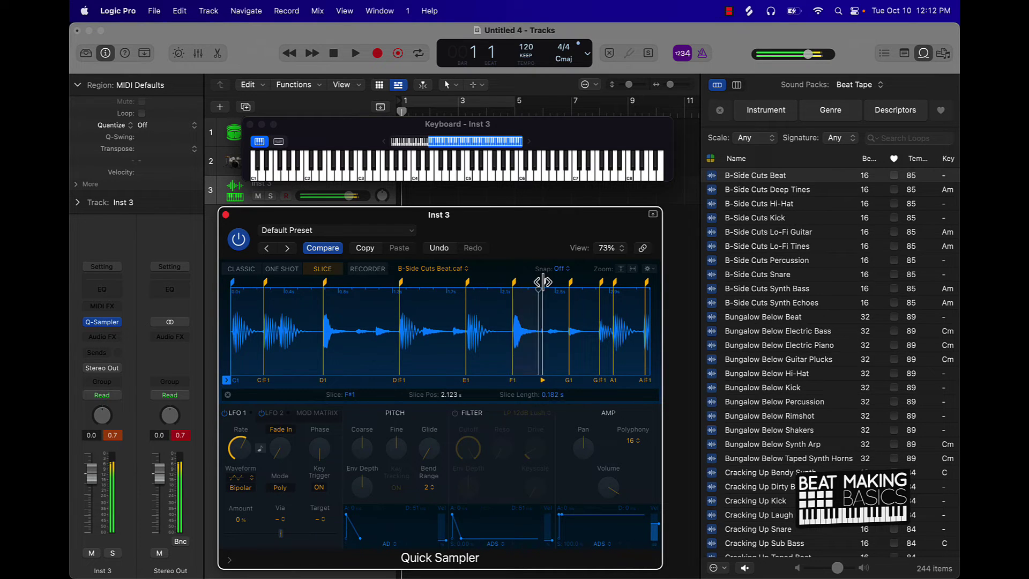
right_click(575, 283)
left_click(614, 289)
- Delete the G#1, A1 and following slice markers, then audition the A1 slice
scroll(572, 332, "right", 5)
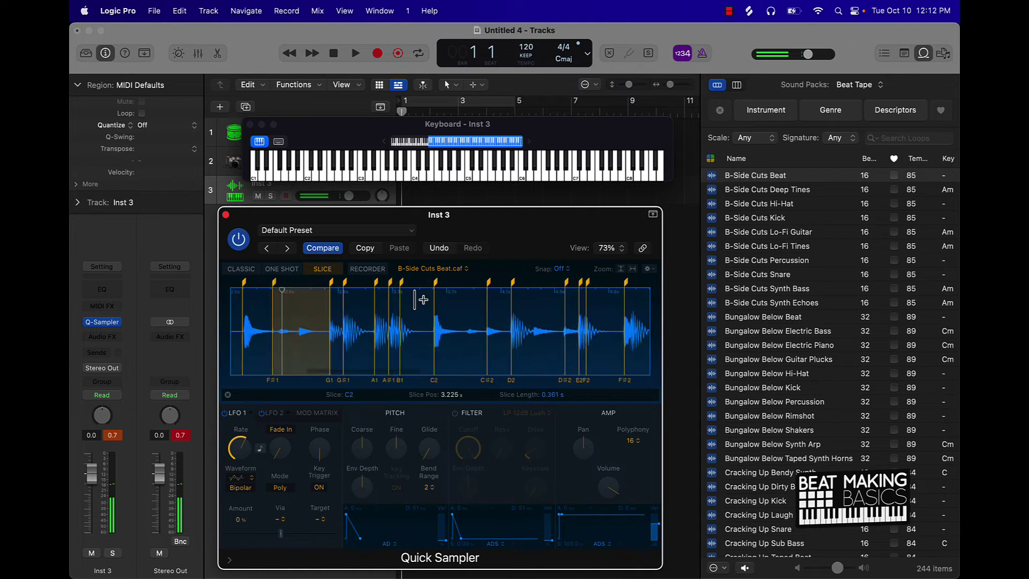
scroll(414, 300, "left", 2)
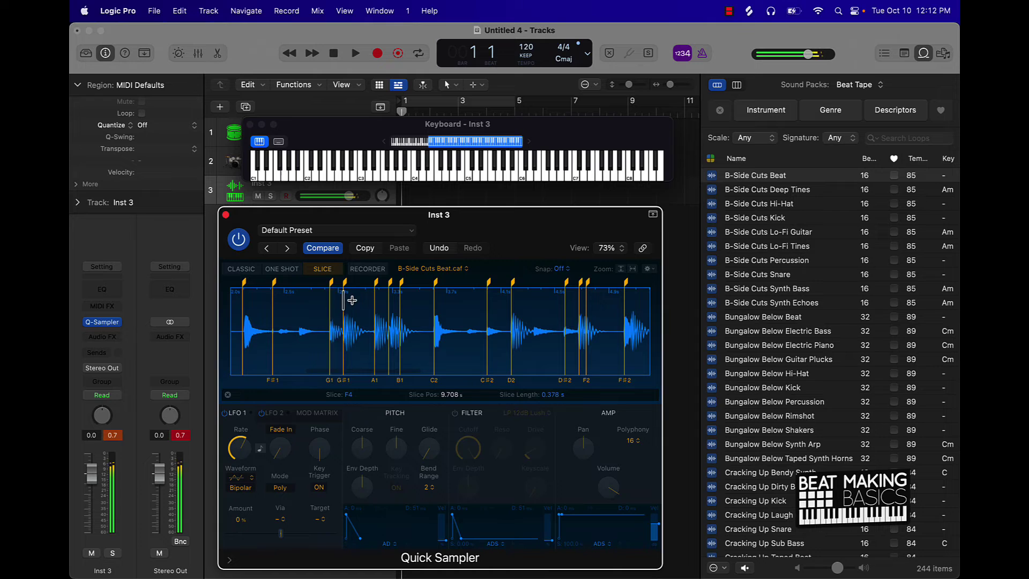
left_click(346, 299)
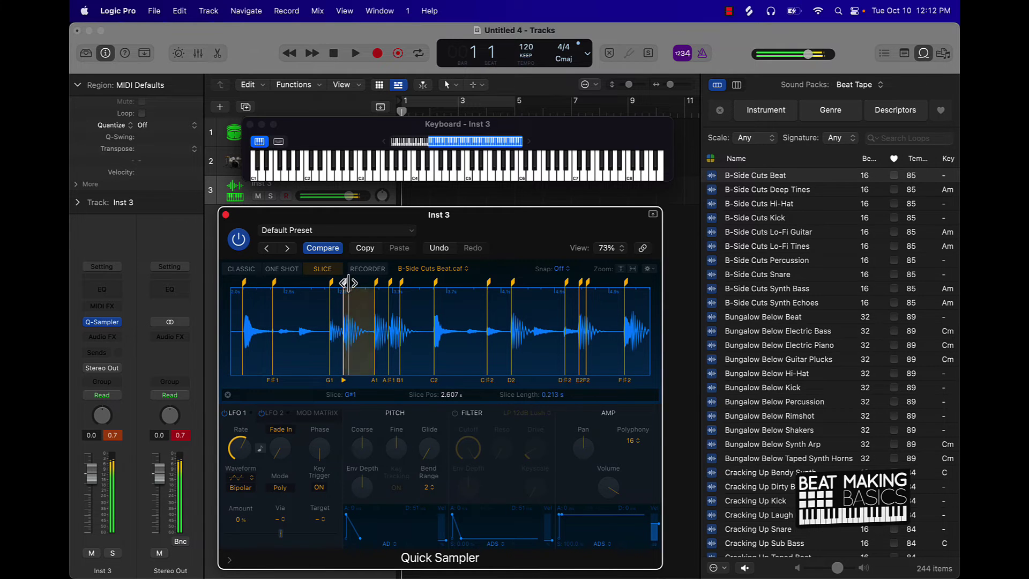
right_click(346, 283)
left_click(375, 290)
left_click(379, 292)
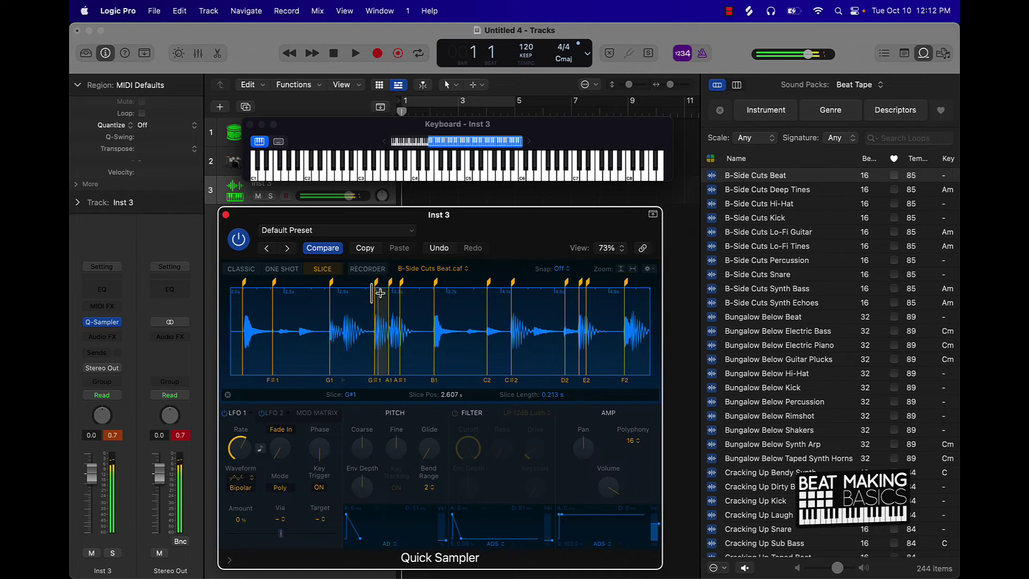
right_click(391, 286)
left_click(404, 296)
right_click(401, 287)
left_click(414, 297)
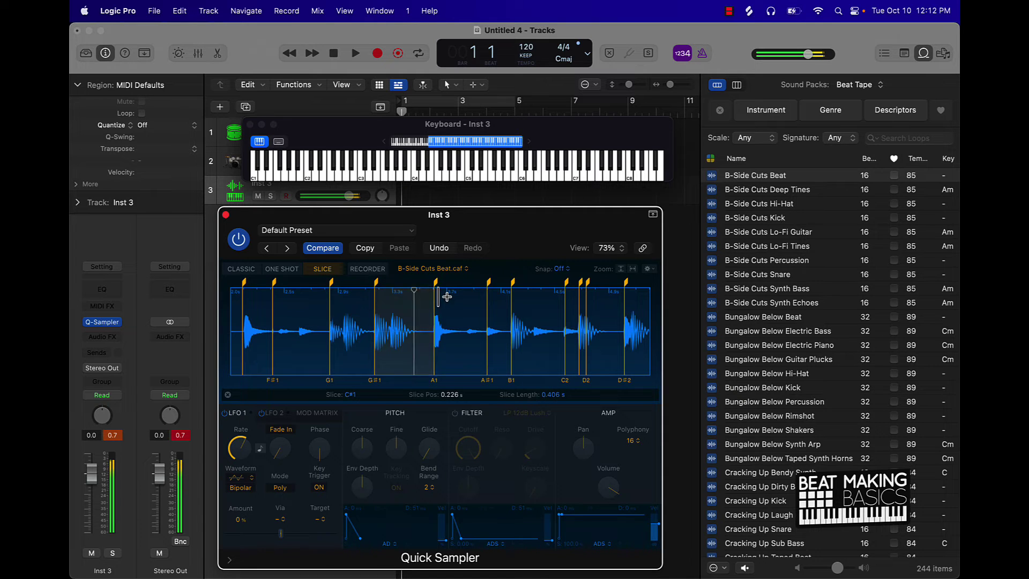
left_click(442, 295)
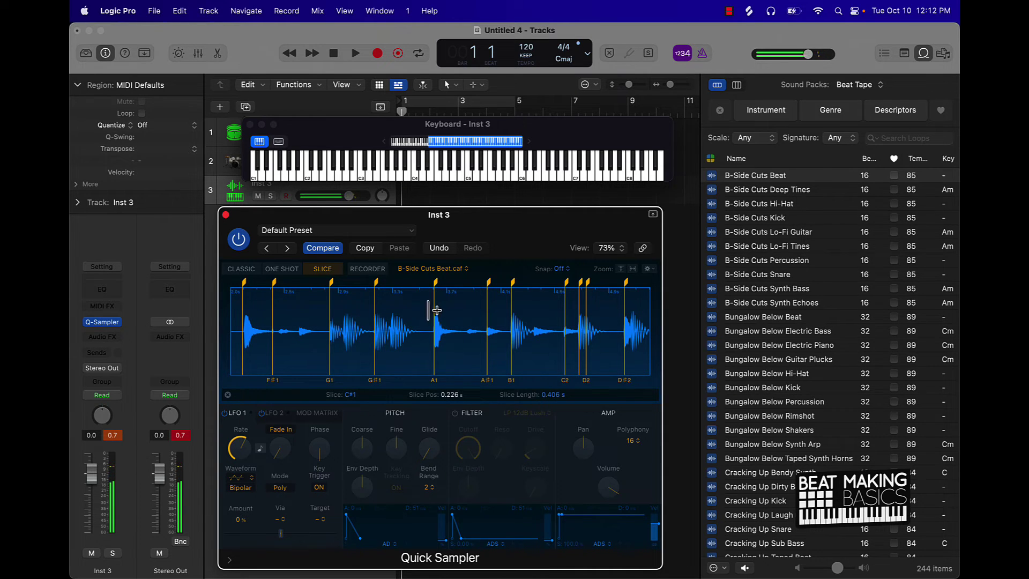
- Bring up the Save As dialog from Quick Sampler's preset menu
scroll(415, 324, "down", 6)
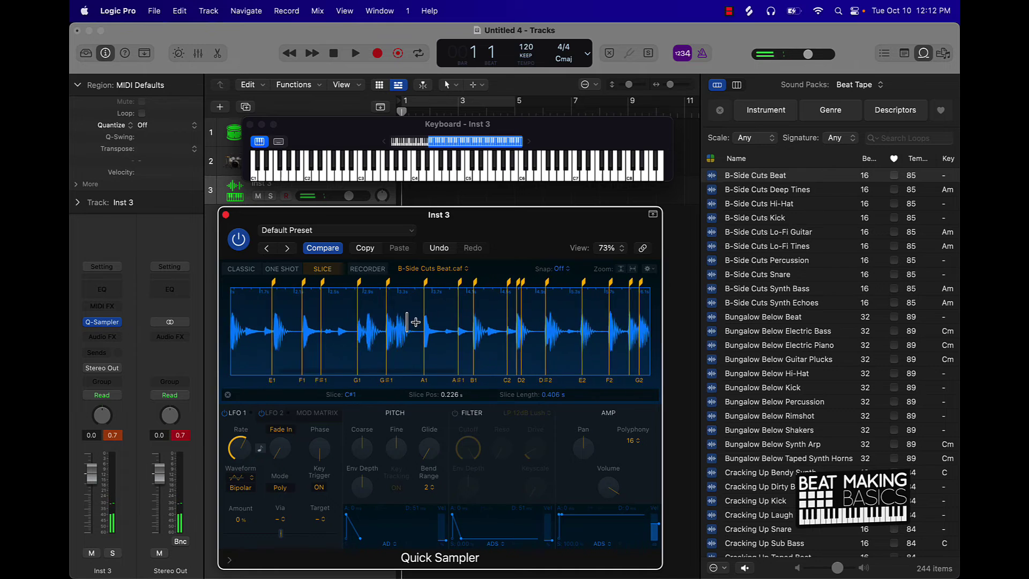
left_click(390, 230)
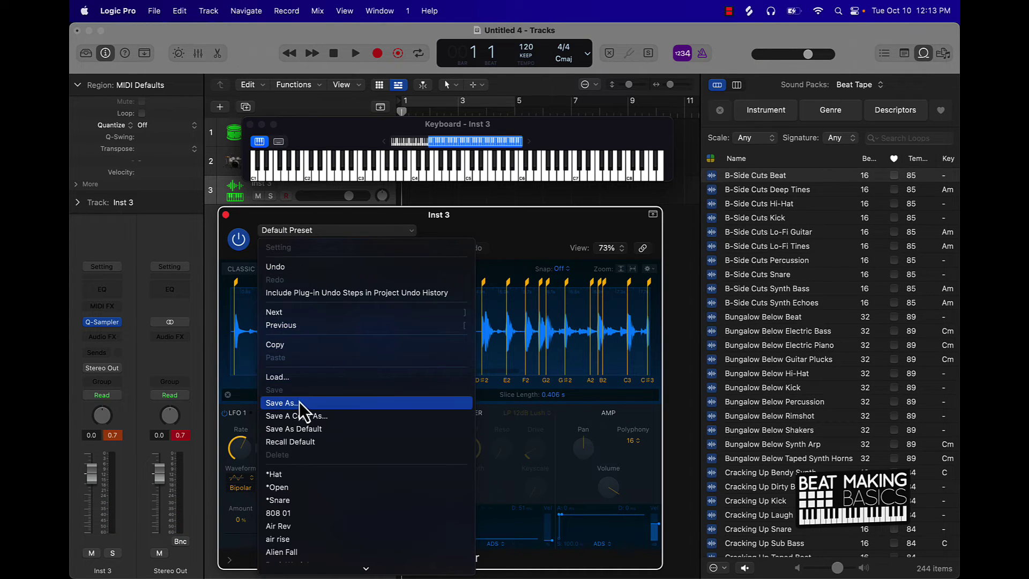
key("Escape")
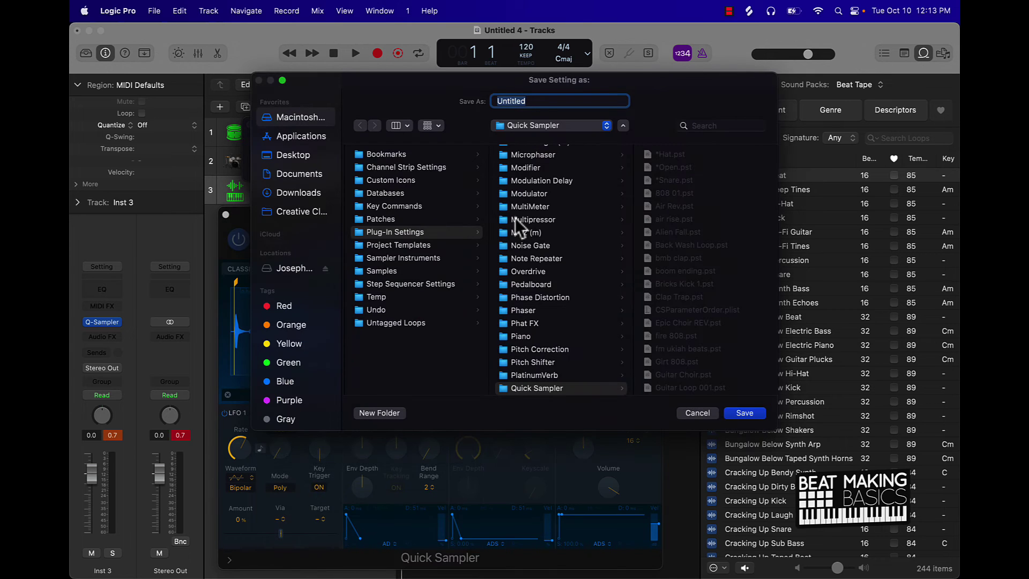
- Name the preset 'j boom kit', confirm it in the preset list, and close Quick Sampler
type("j boom kit")
key("Return")
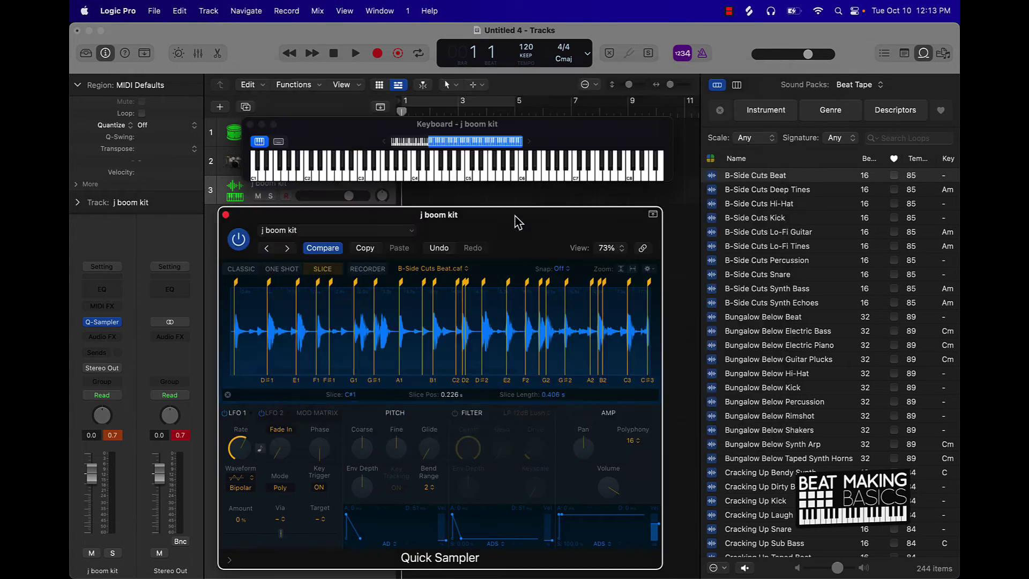
left_click(298, 230)
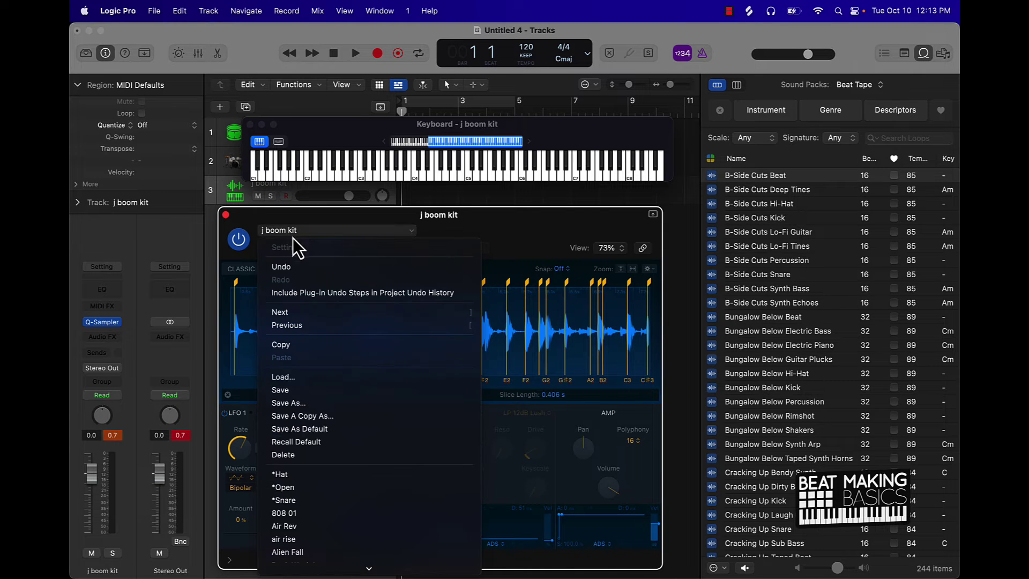
scroll(306, 529, "down", 10)
scroll(307, 524, "up", 8)
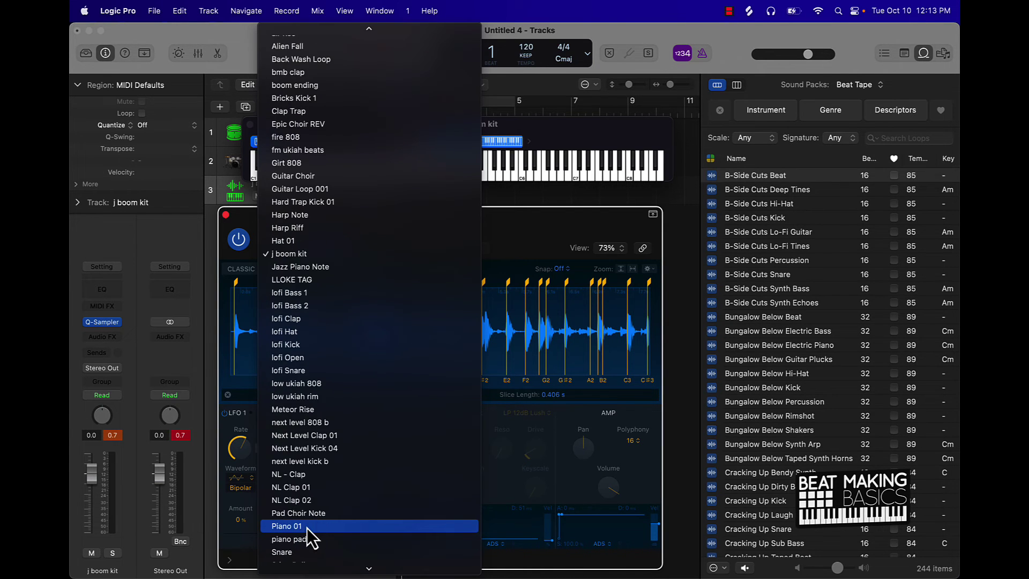
scroll(287, 245, "up", 5)
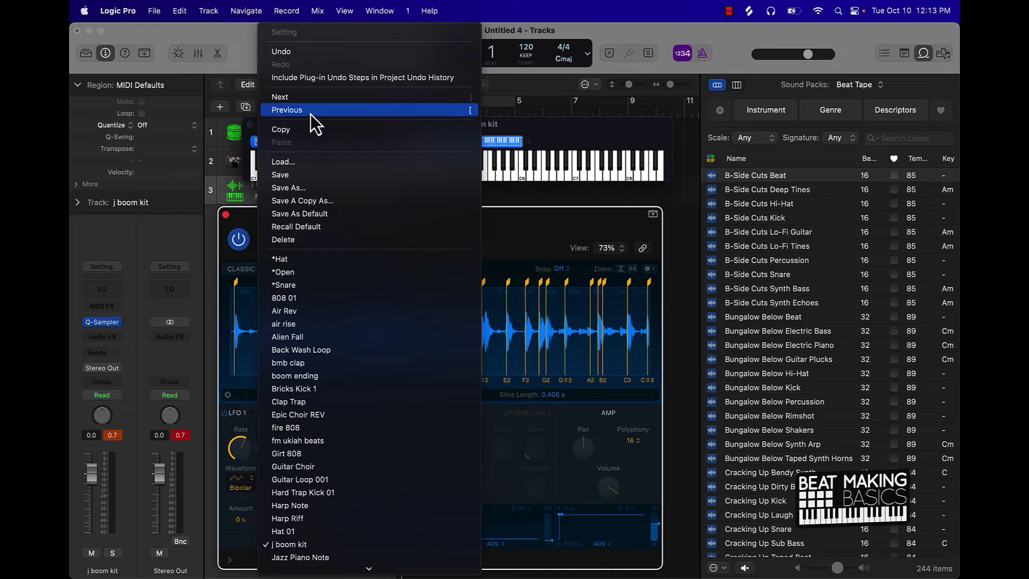
left_click(533, 265)
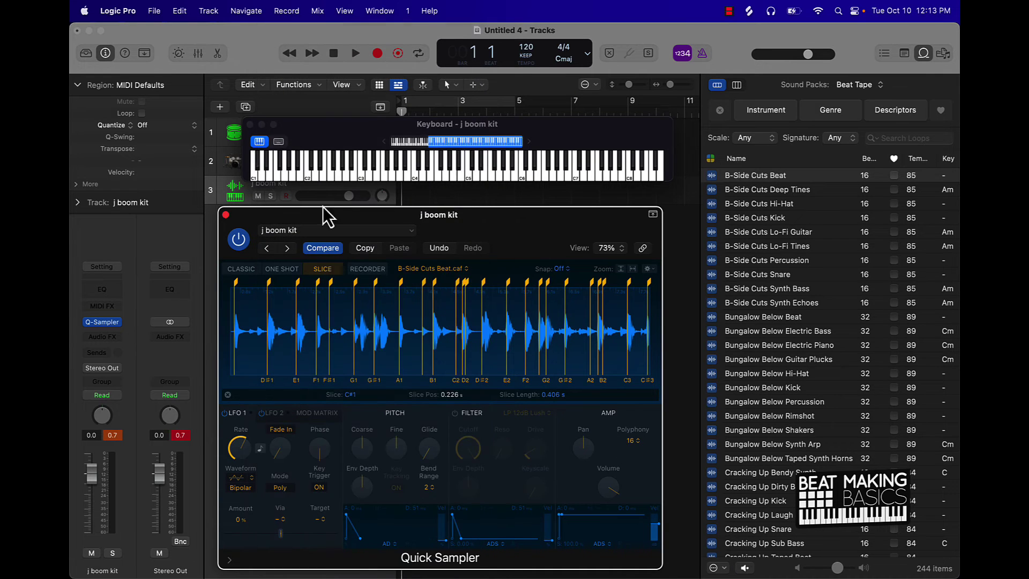
left_click(225, 215)
- Add a fourth instrument track with a new Quick Sampler
left_click_drag(292, 127, 254, 268)
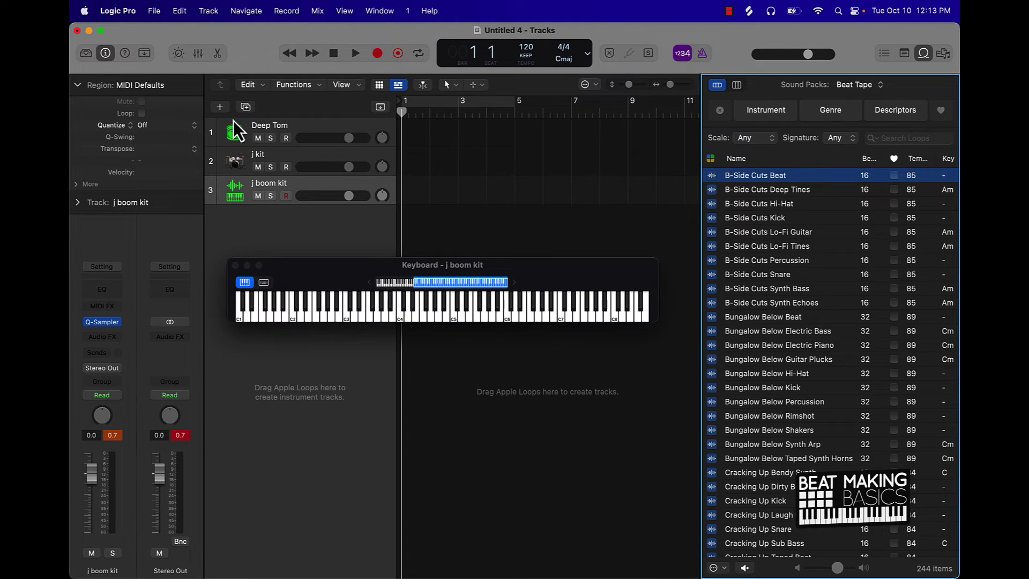
left_click(227, 108)
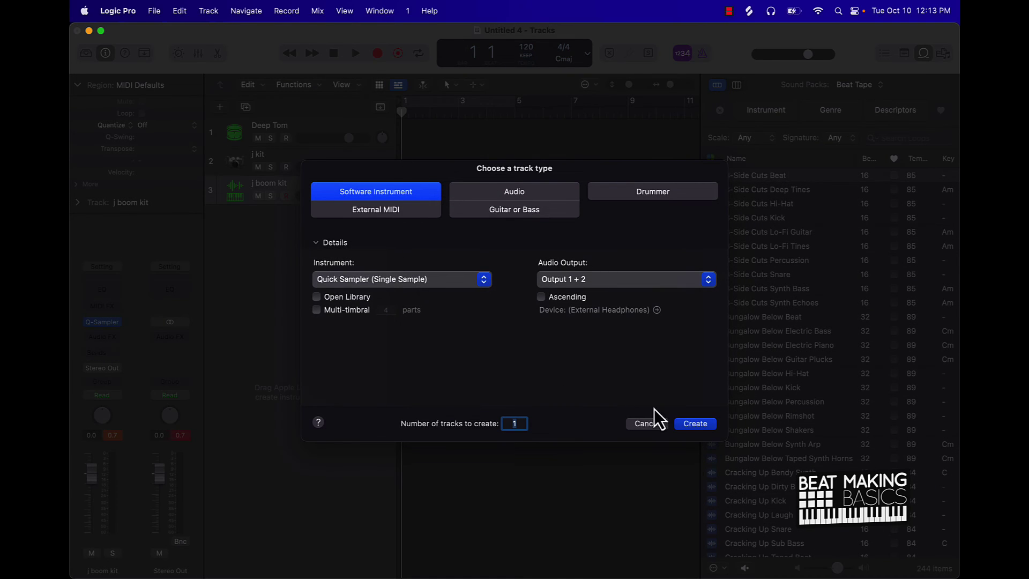
left_click(701, 427)
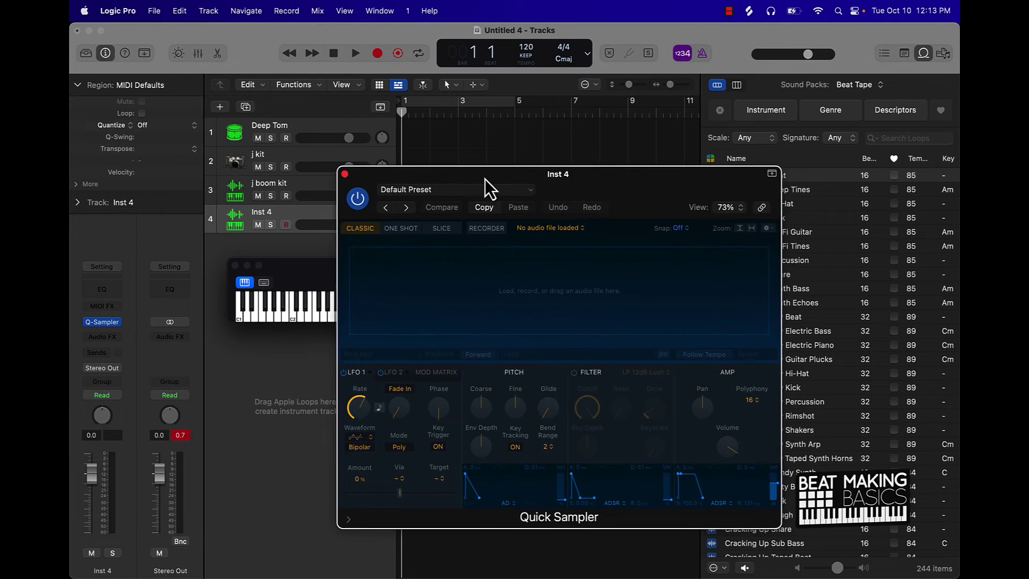
left_click_drag(466, 180, 352, 187)
- Load the saved j boom kit preset file into the new Quick Sampler and close its window
left_click(320, 197)
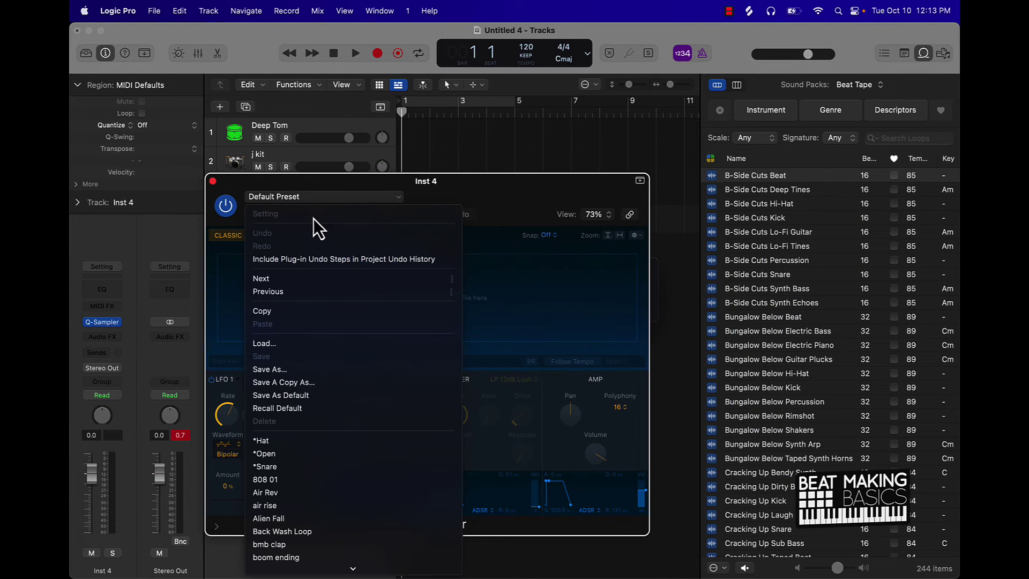
left_click(303, 345)
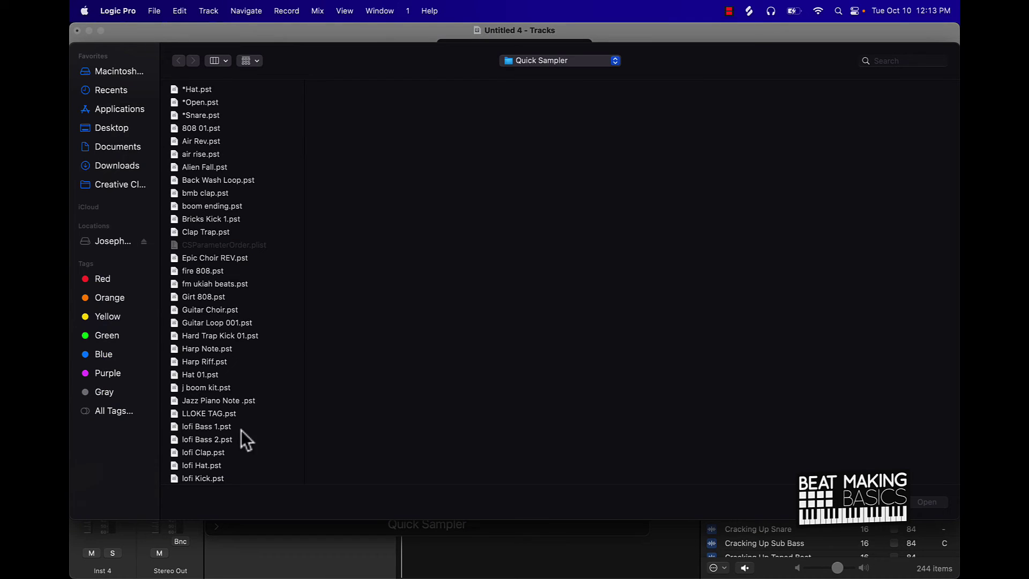
scroll(241, 456, "down", 10)
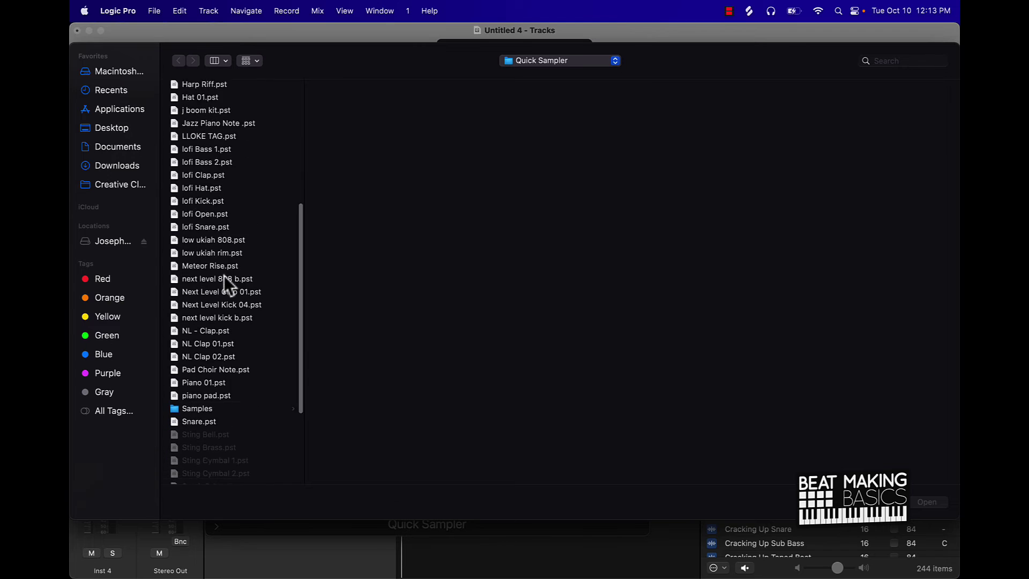
scroll(225, 275, "up", 5)
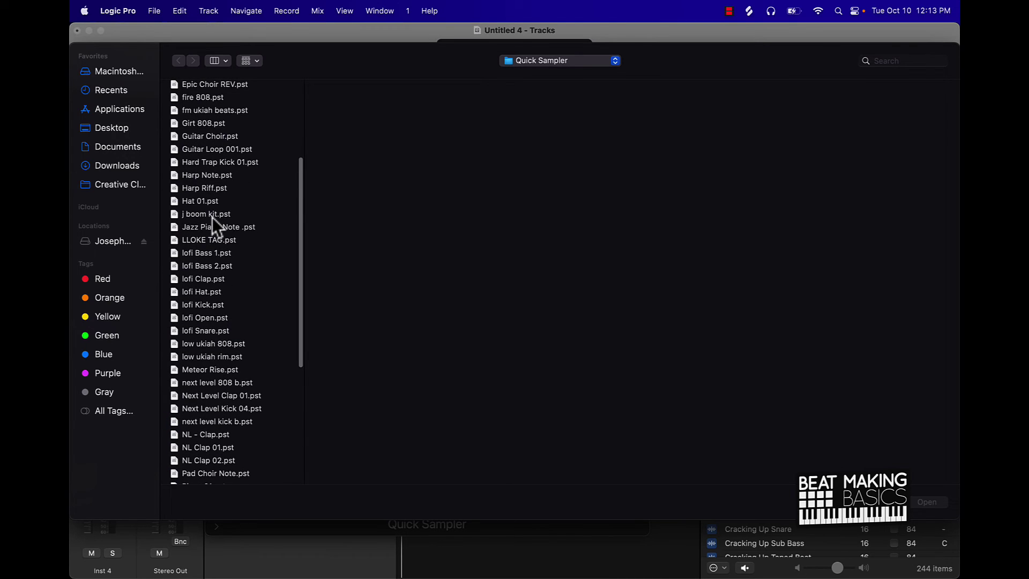
left_click(212, 215)
left_click(928, 502)
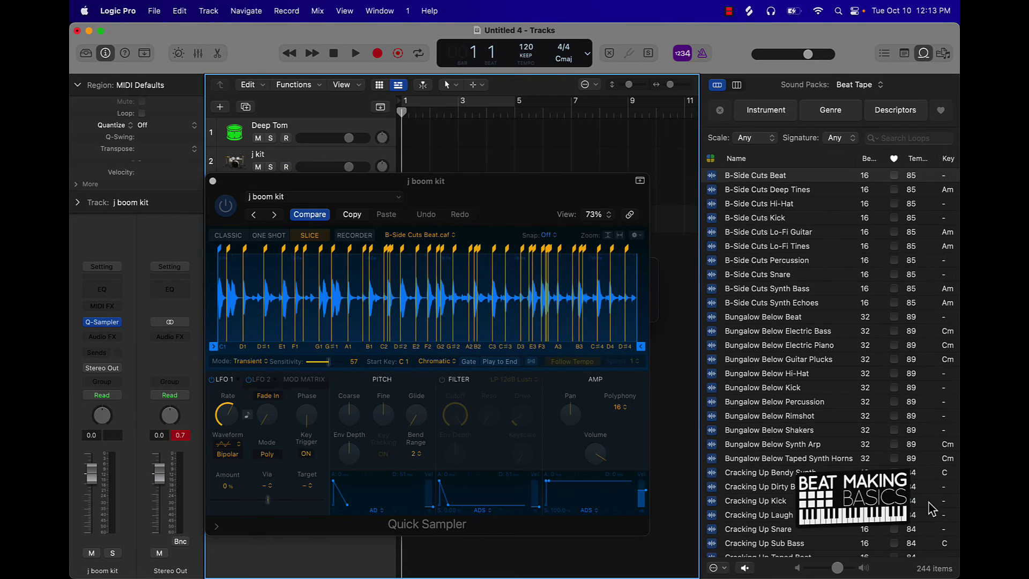
left_click(350, 197)
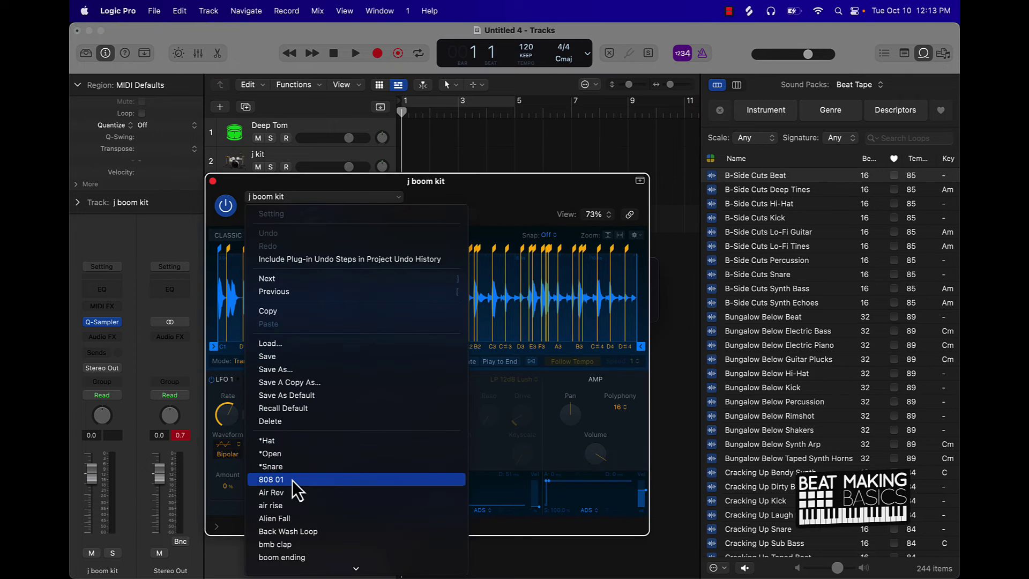
scroll(299, 478, "down", 15)
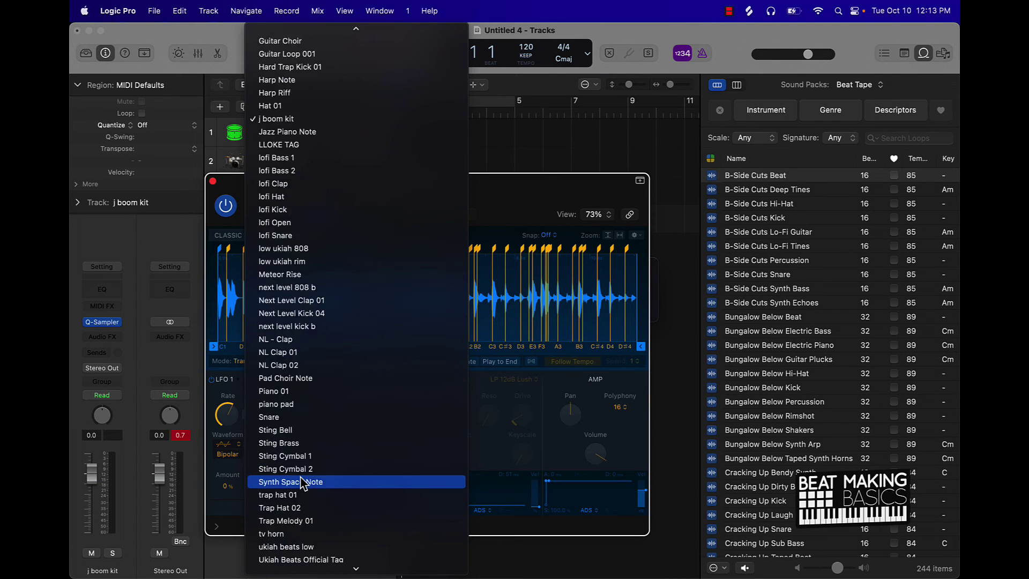
left_click(526, 212)
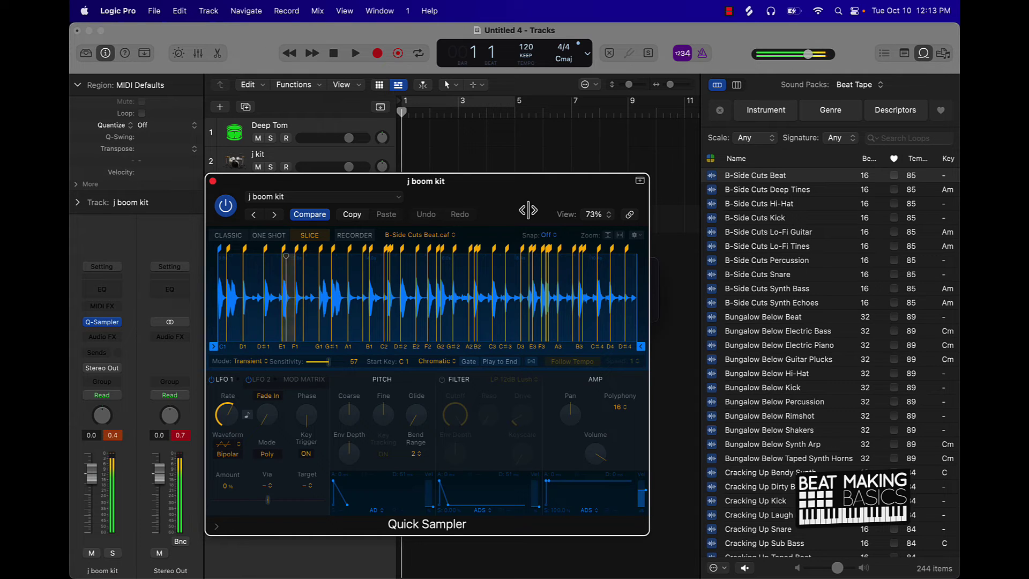
left_click(212, 181)
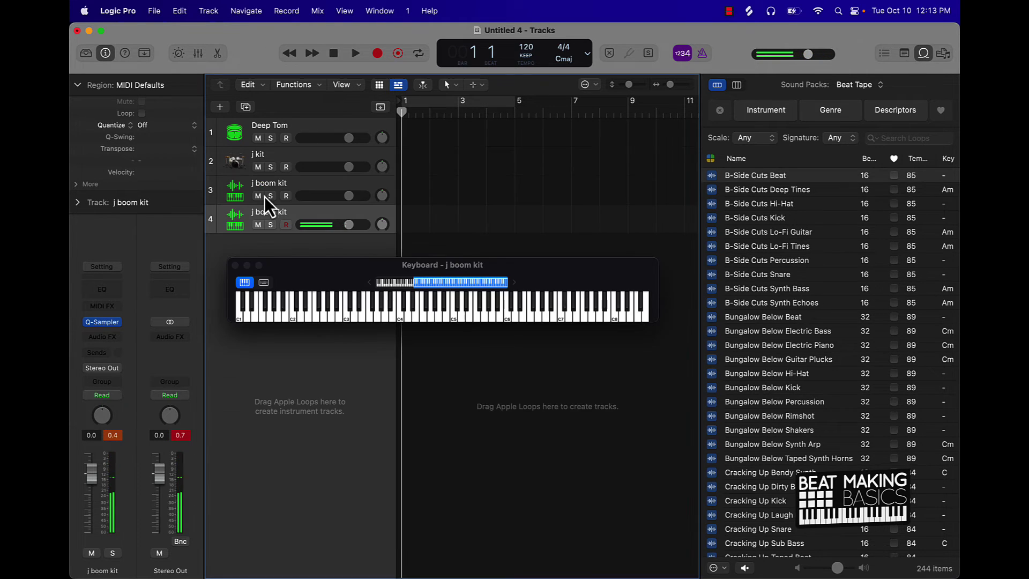
- Close the on-screen keyboard and Loop Browser and clear the peak level readings
left_click(234, 266)
left_click(944, 53)
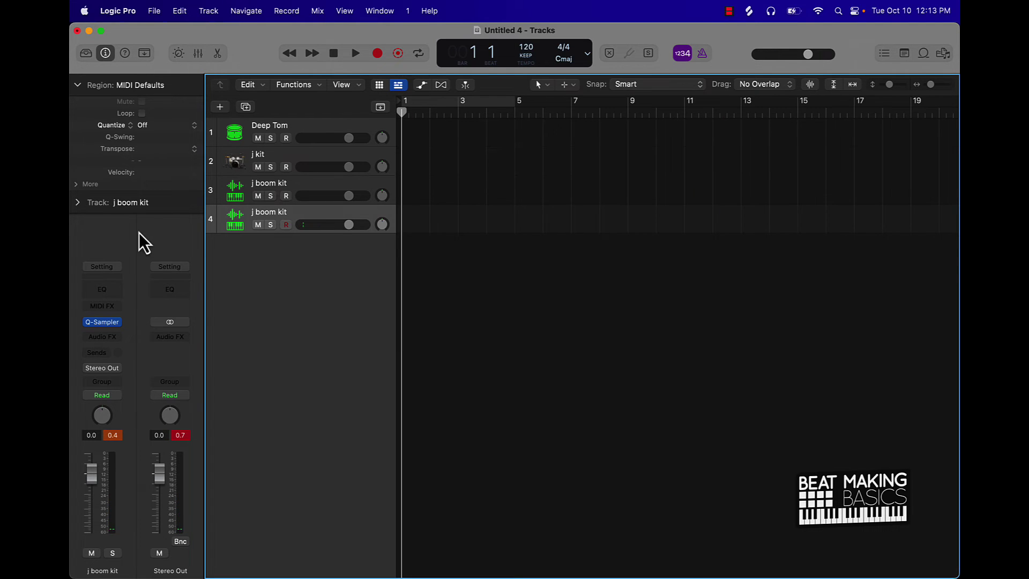
left_click(180, 435)
- Add a software instrument track with the default Classic Electric Piano patch and show the Library
left_click(224, 110)
left_click(358, 278)
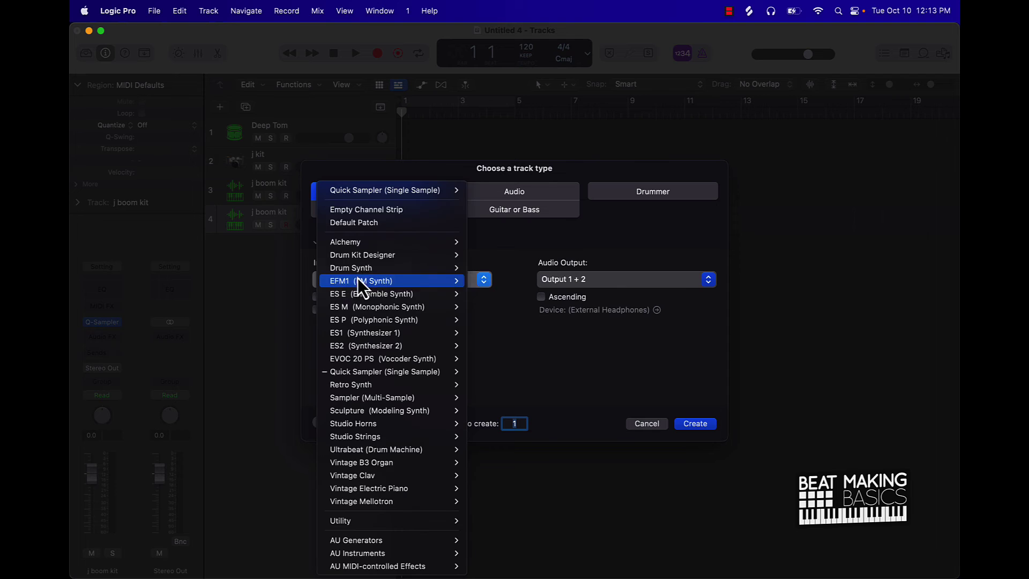
left_click(355, 222)
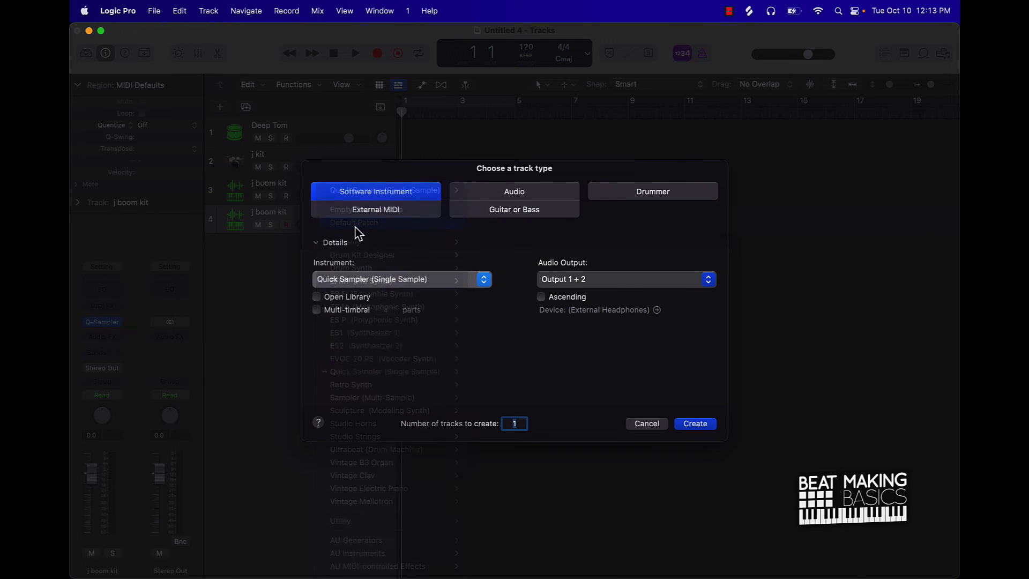
left_click(708, 425)
left_click(86, 54)
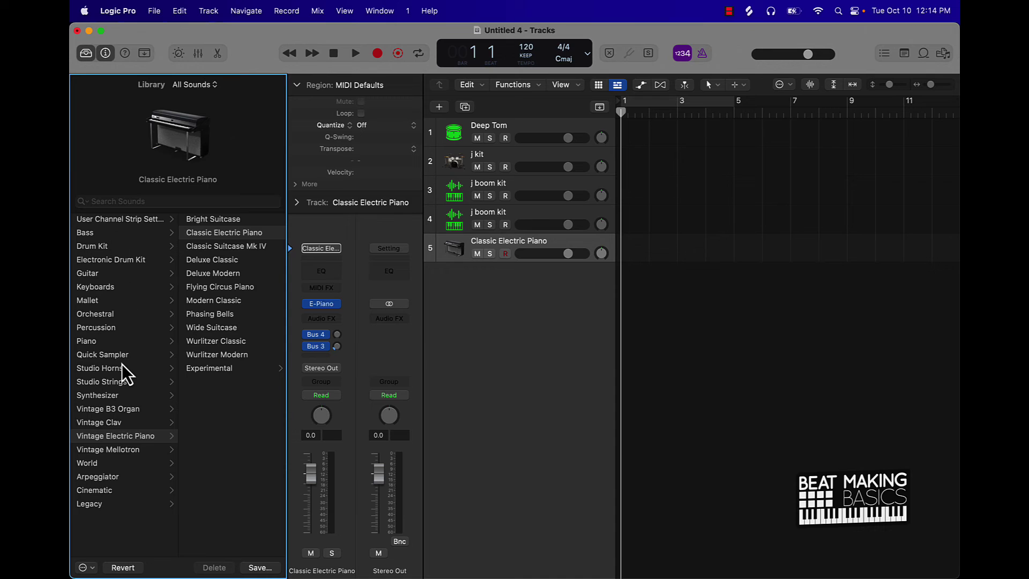
- Load the Blue Ridge drum kit on track 5 and audition it with musical typing
left_click(113, 246)
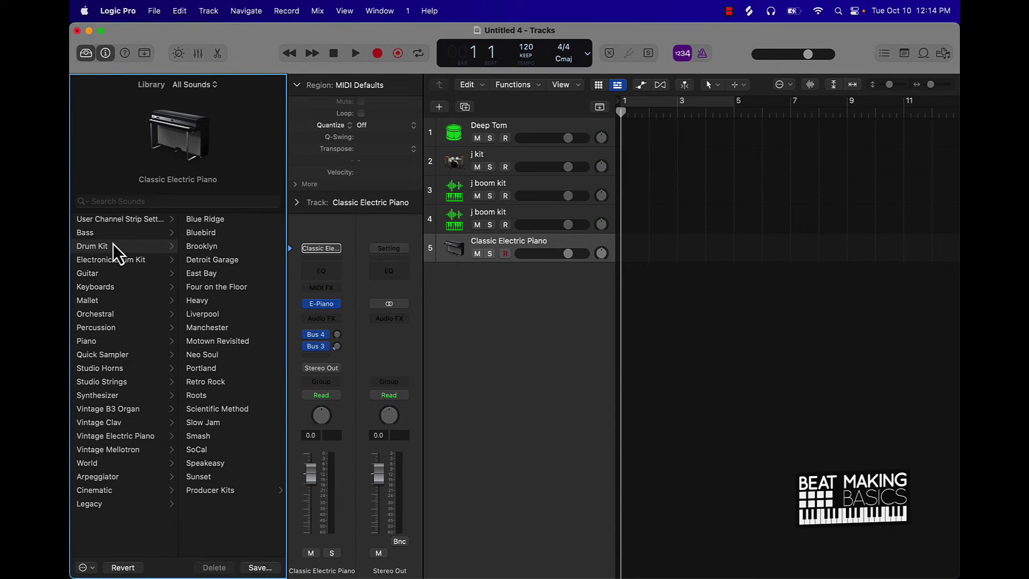
left_click(214, 225)
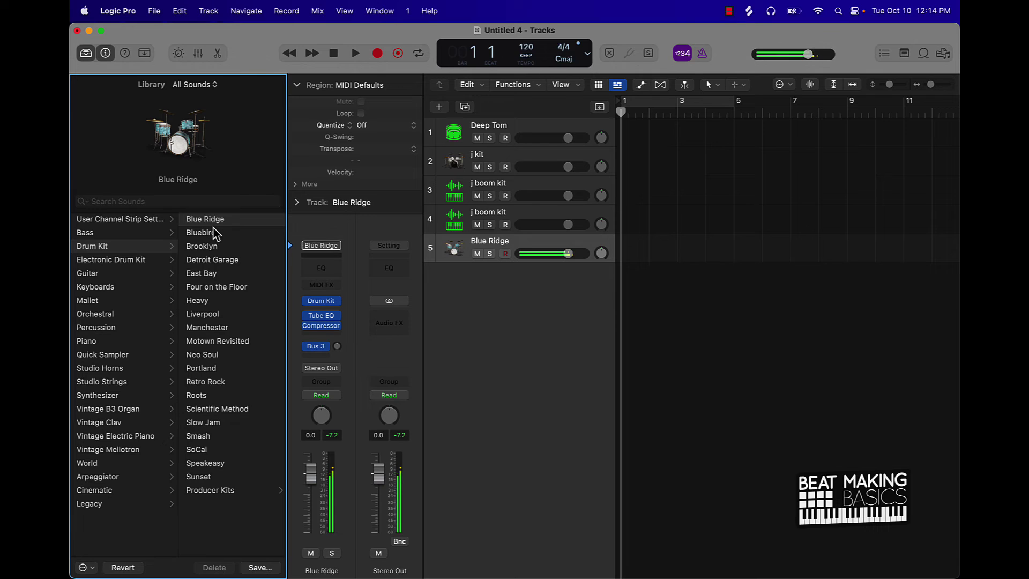
key("super+k")
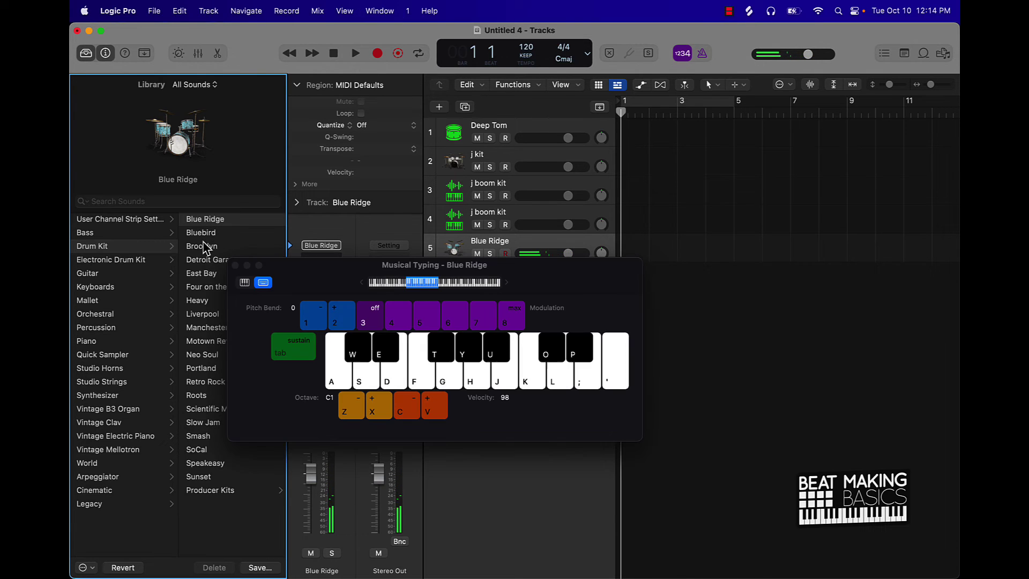
key("f")
key("f")
left_click(241, 282)
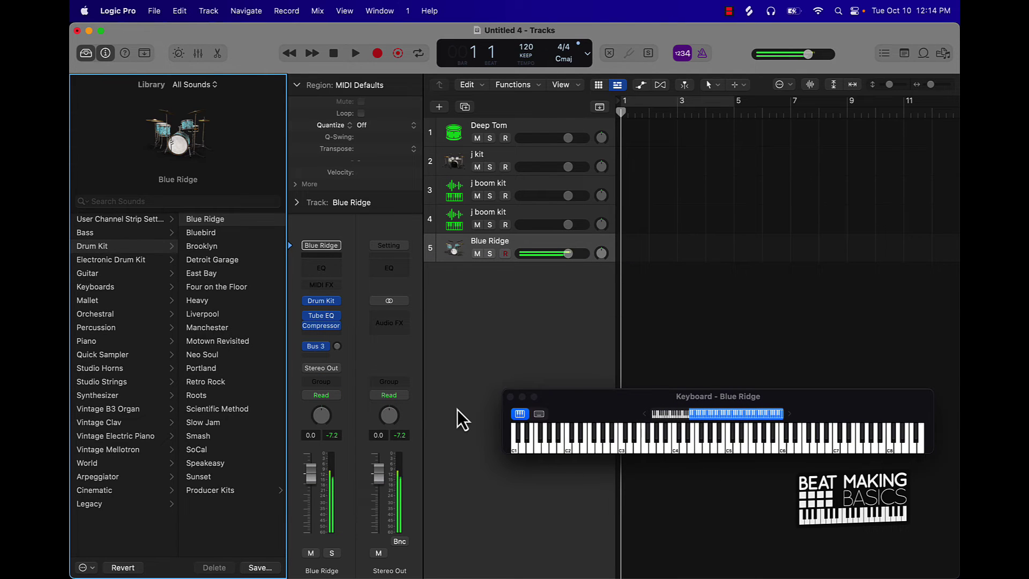
- Try the Advanced Machines and Boom Bap electronic drum kit patches on track 5
left_click(115, 259)
left_click(217, 287)
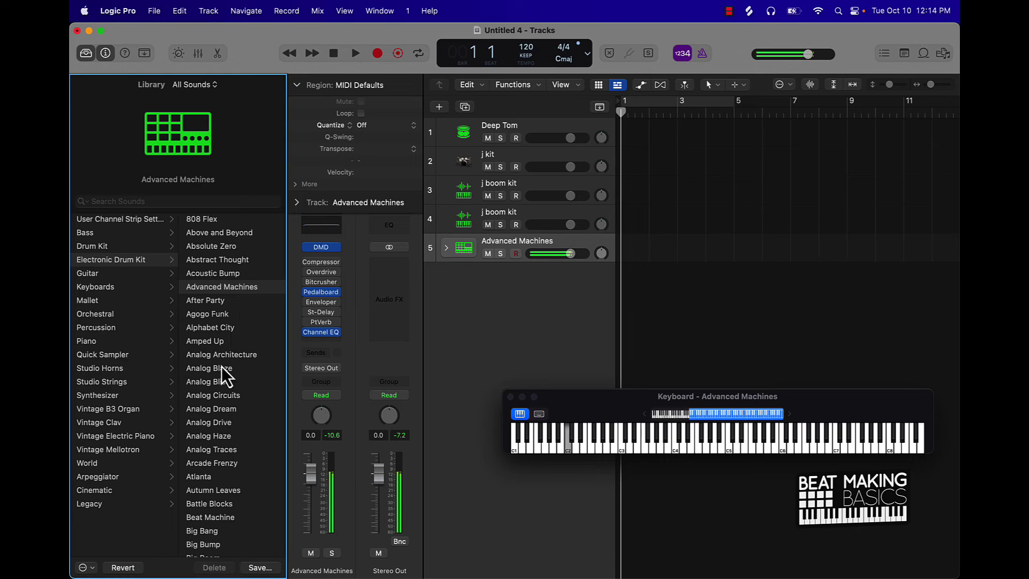
scroll(210, 411, "down", 10)
left_click(215, 410)
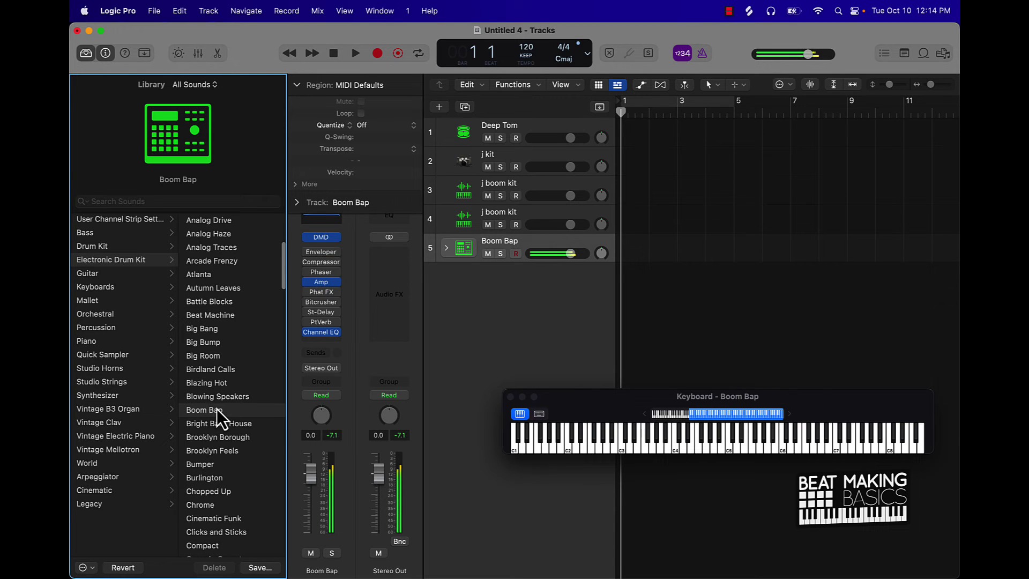
- Search the library for 'kit', load Shaker Jinkle - In The Kitchen, and close the Library
left_click(138, 201)
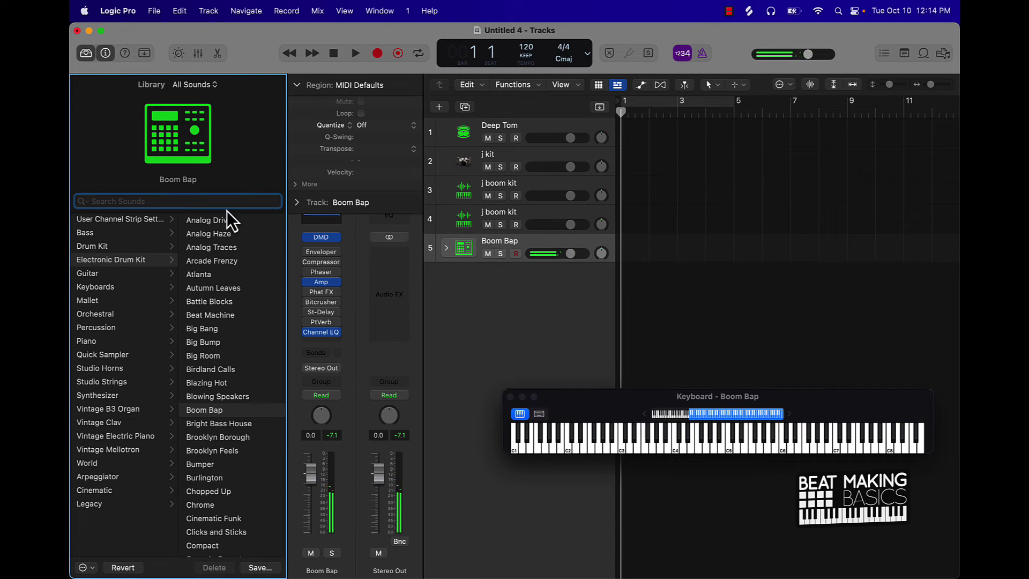
type("kit")
key("Return")
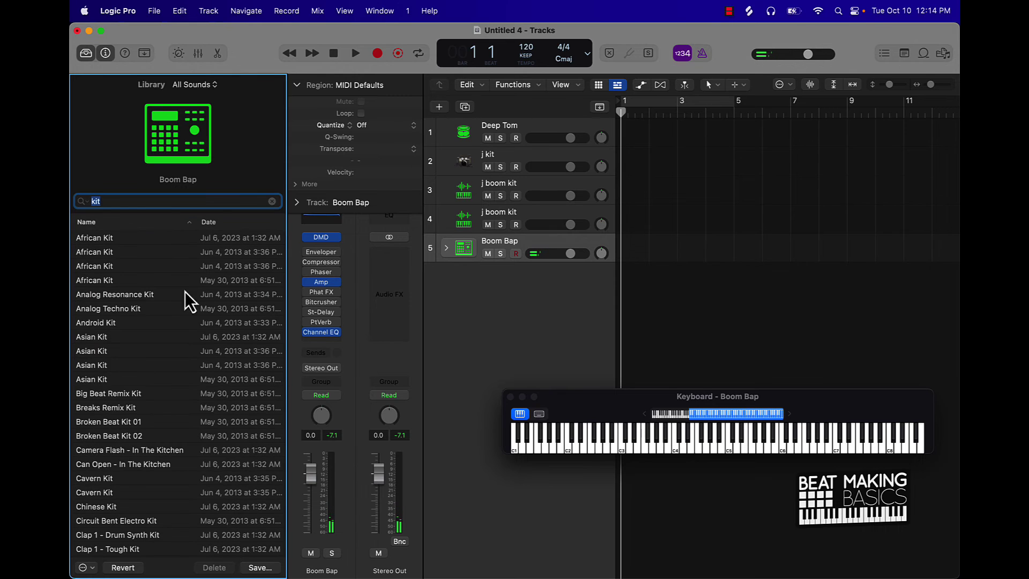
scroll(169, 336, "down", 20)
scroll(168, 337, "down", 3)
left_click(140, 346)
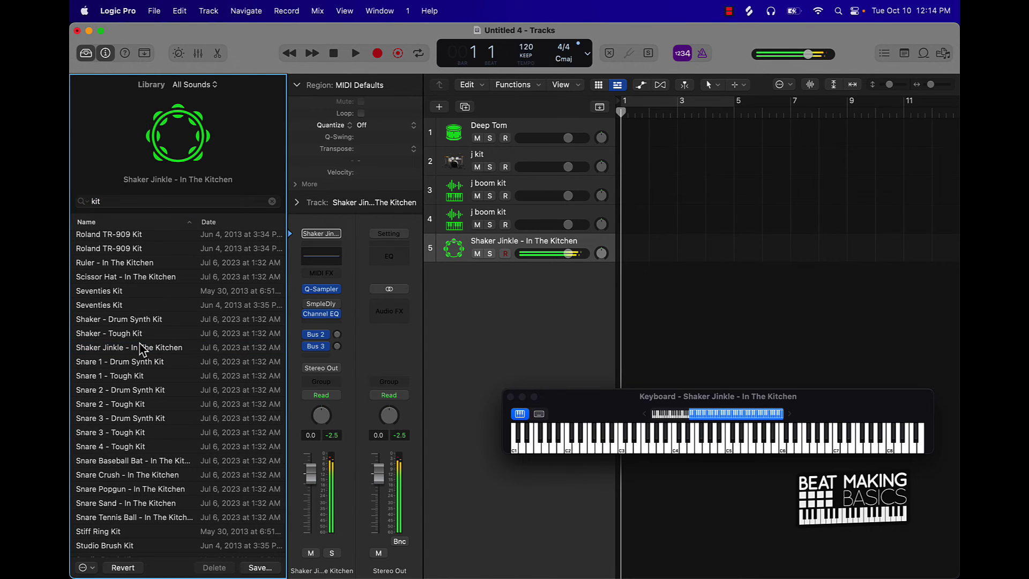
left_click(106, 55)
left_click(88, 55)
- Add a sixth track, Inst 6, using the Ultrabeat (Drum Machine) instrument in stereo
left_click(106, 54)
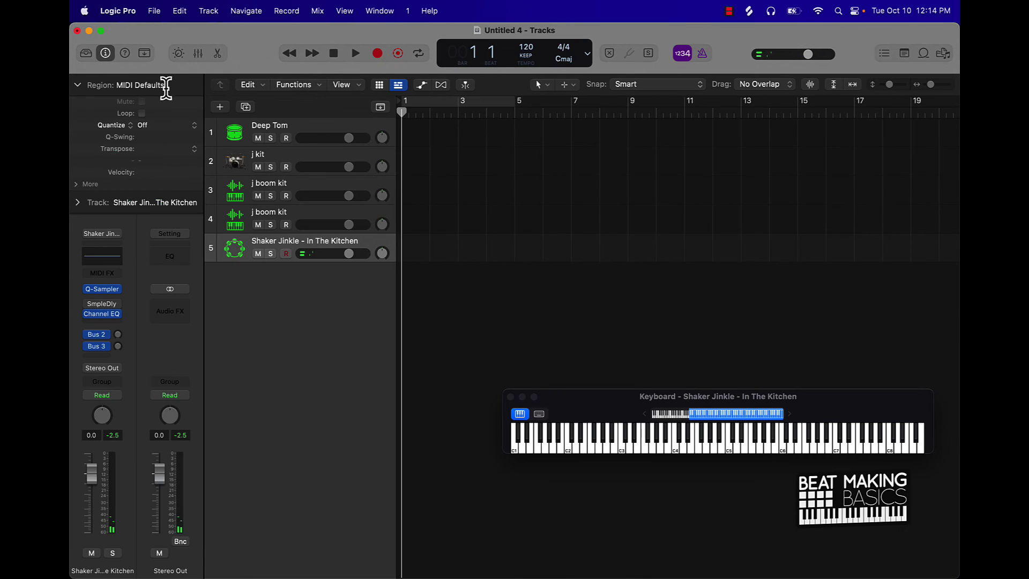
left_click(217, 102)
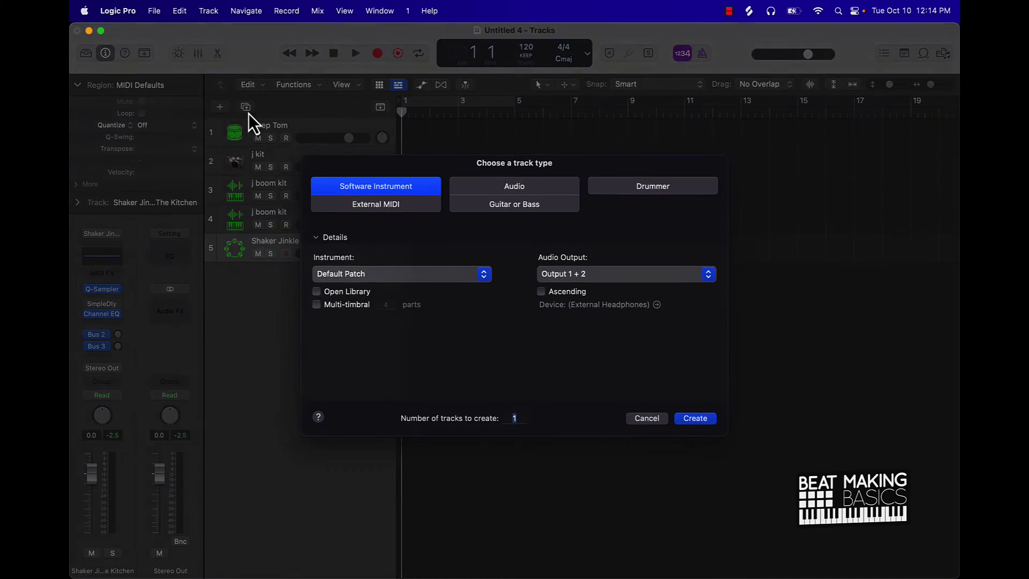
left_click(427, 283)
scroll(374, 362, "down", 2)
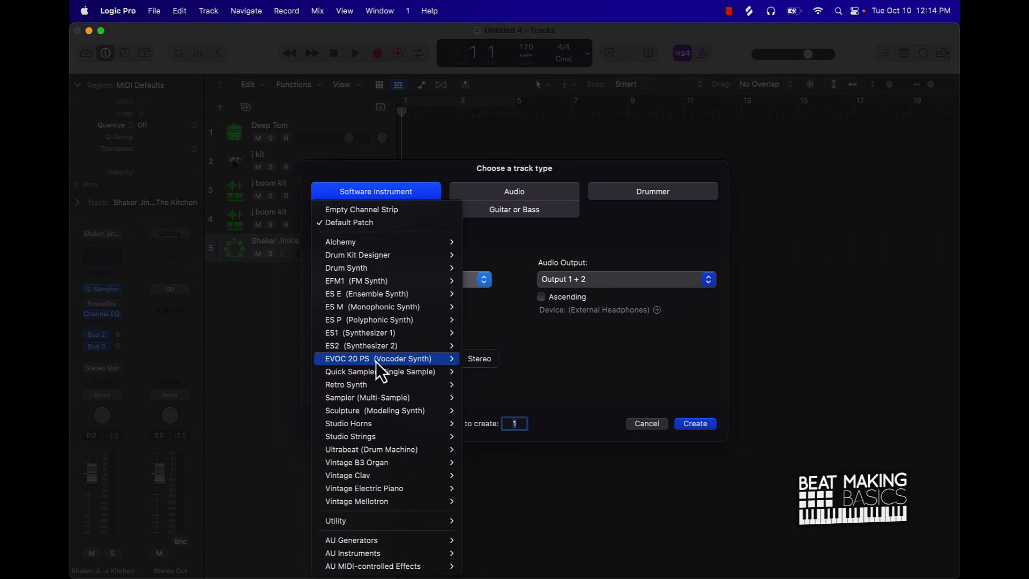
mouse_move(453, 453)
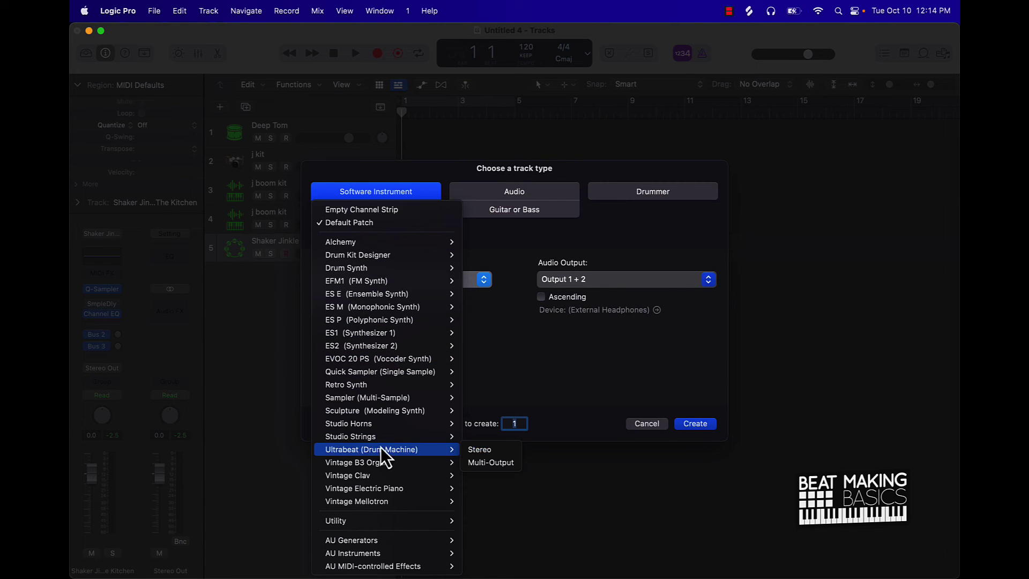
left_click(471, 450)
left_click(663, 424)
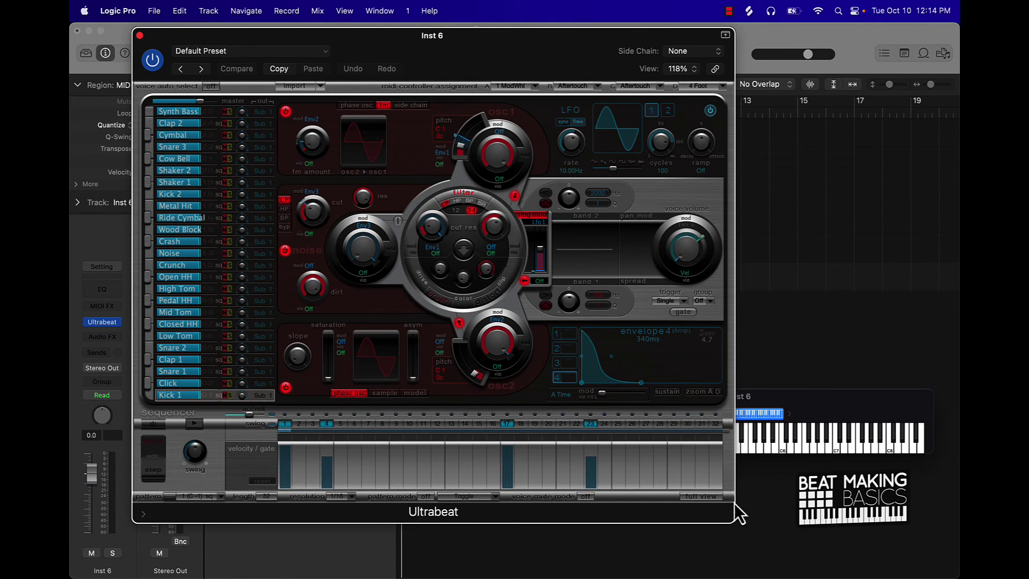
- Shrink the Ultrabeat window to 81% so the tracks show, and select the Mid Tom voice
left_click_drag(732, 520, 550, 305)
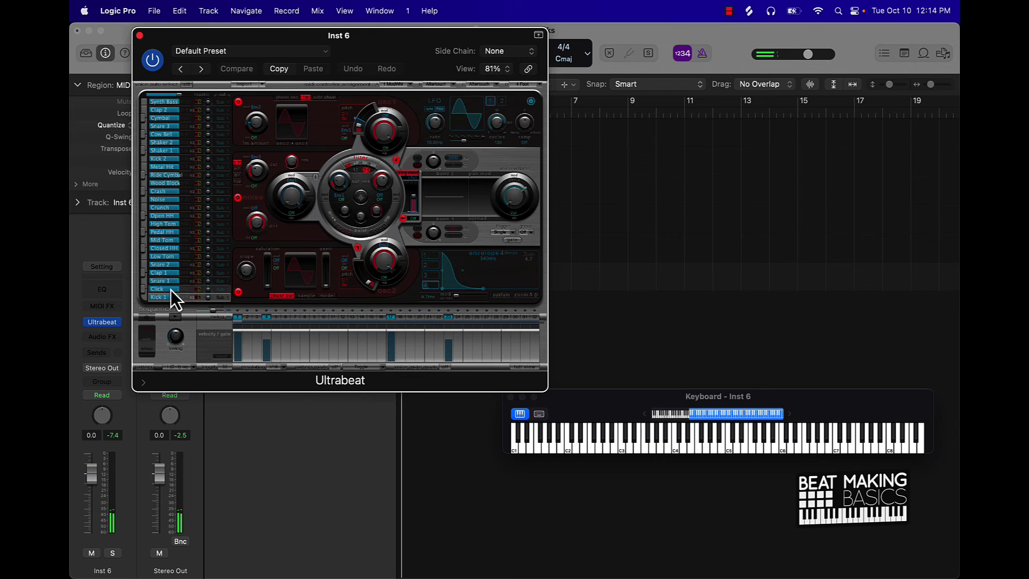
left_click(173, 240)
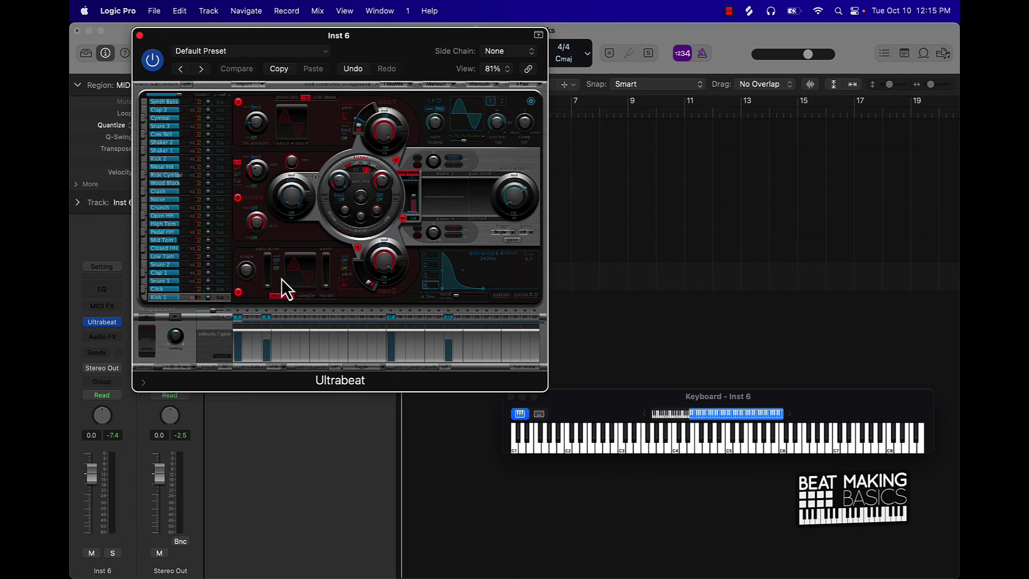
- Load the Rap Lords Drum Kit B preset in Ultrabeat and audition the Clap 2 voice
left_click(211, 52)
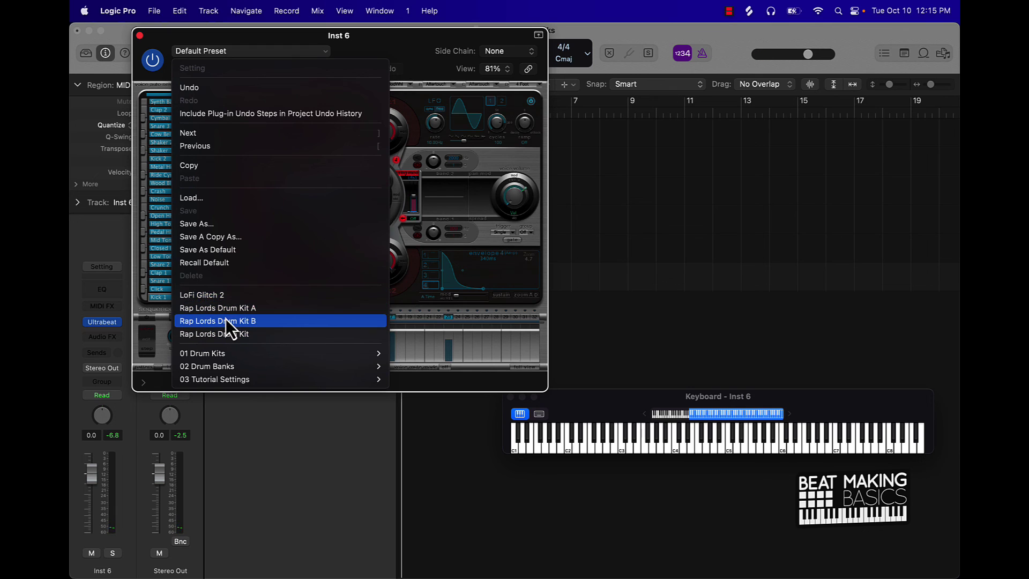
left_click(246, 322)
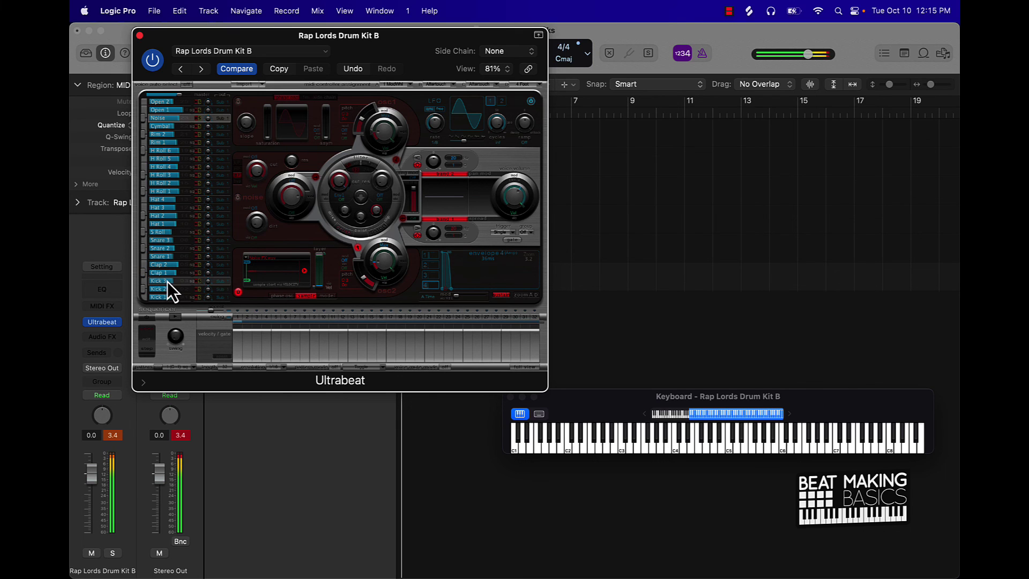
left_click(178, 264)
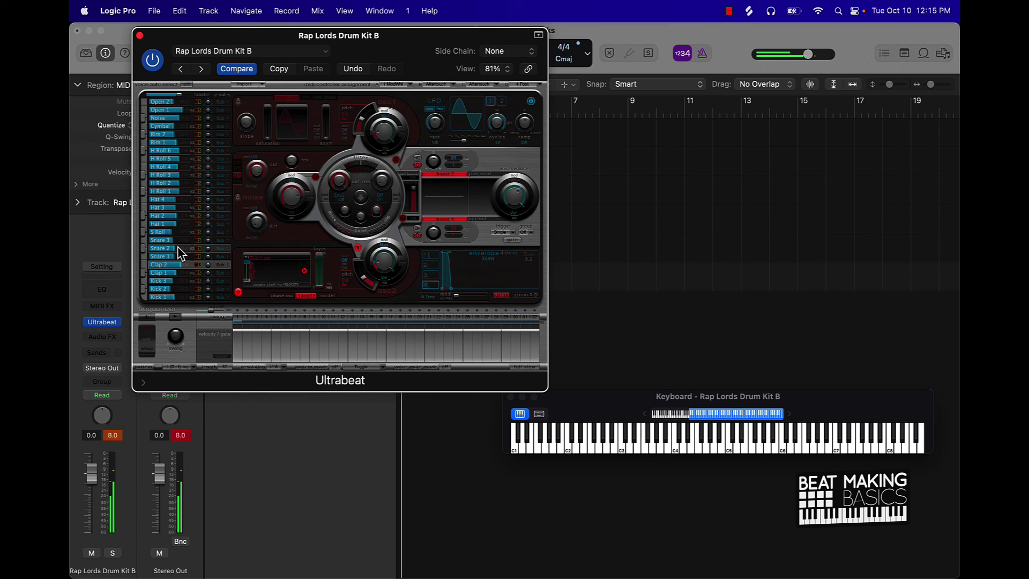
- Close the Ultrabeat and Keyboard windows, clearing the peak level readings in between
left_click(139, 36)
left_click(181, 435)
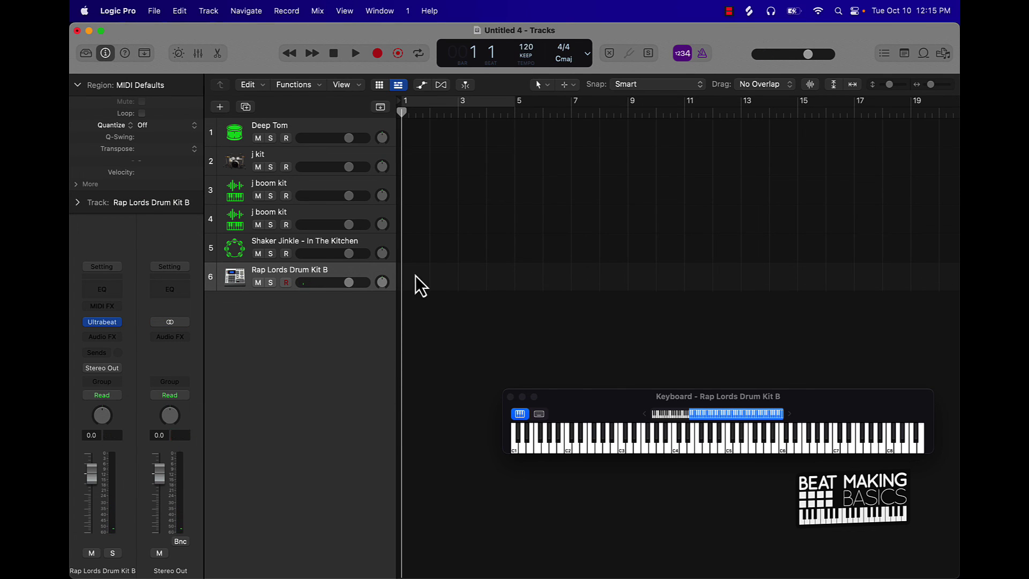
left_click(510, 397)
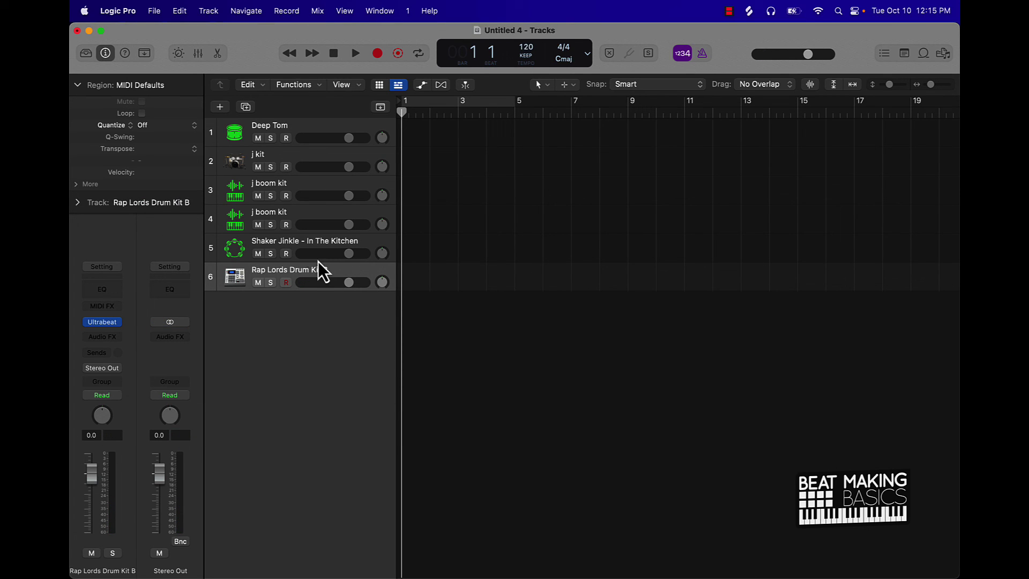